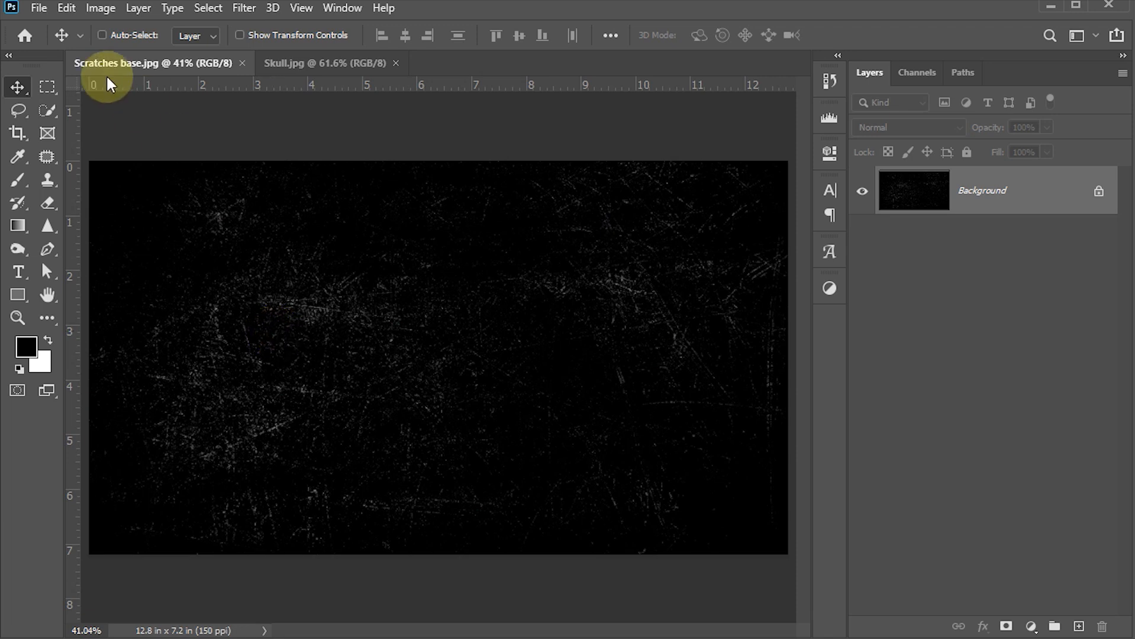
Bring the Skull.jpg document to the front, with Scratches base.jpg open in another tab
click(308, 62)
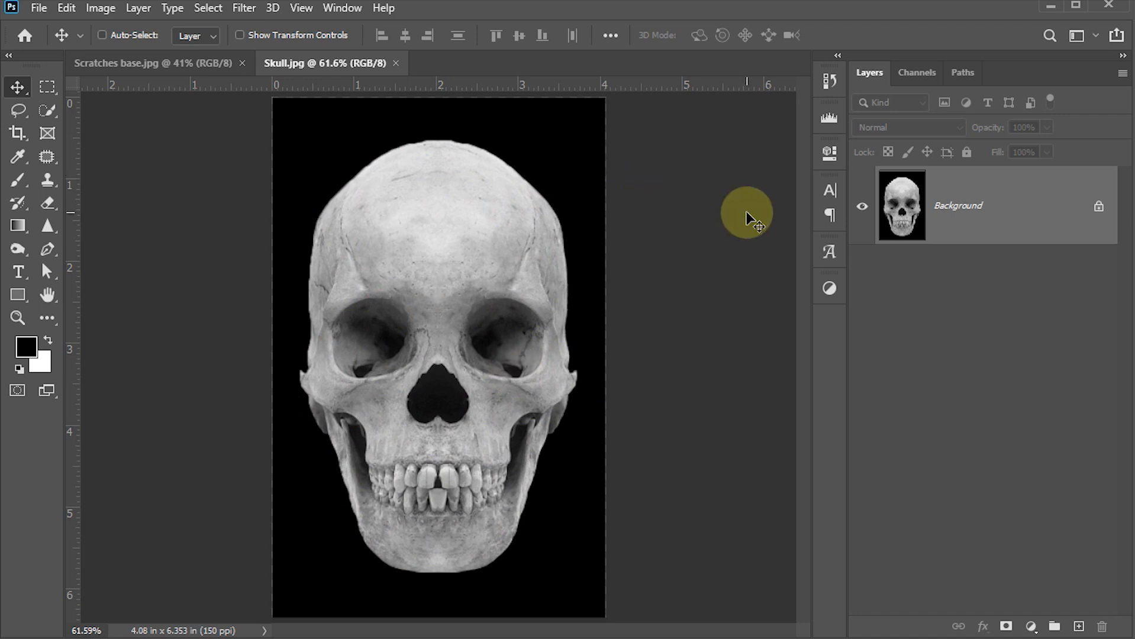
Show the Properties panel for the skull document
click(829, 153)
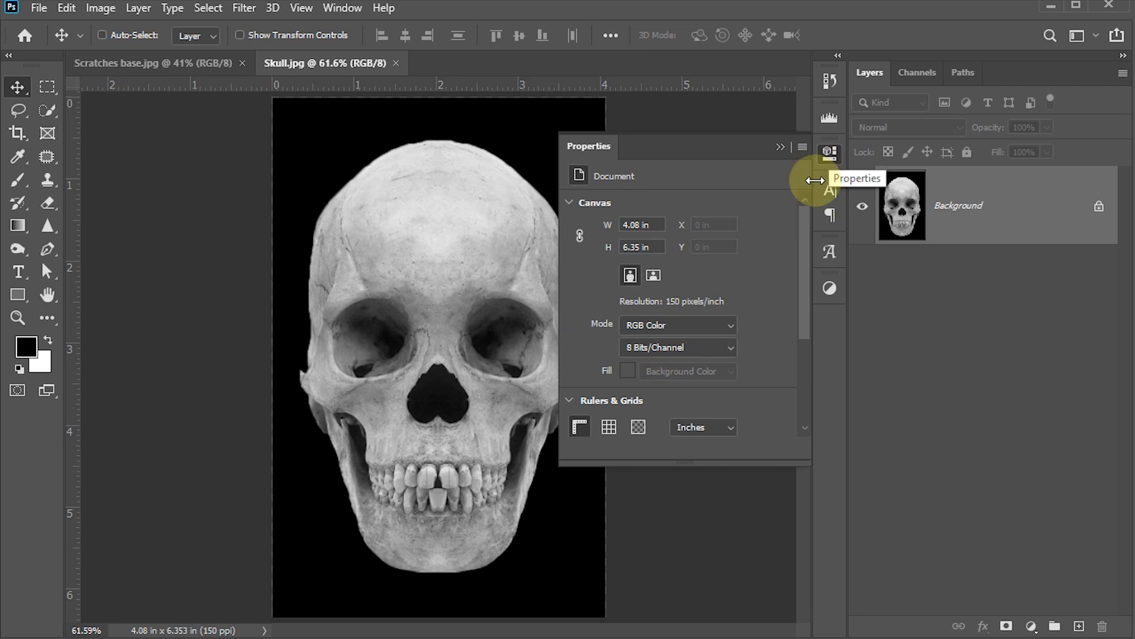
click(339, 10)
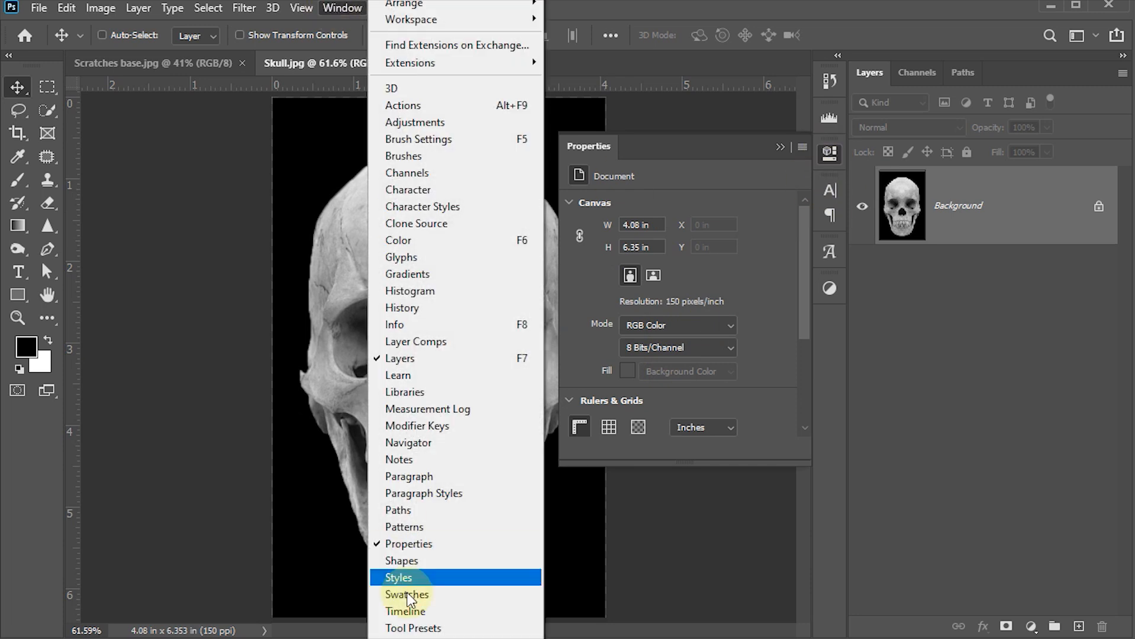
click(831, 152)
click(830, 152)
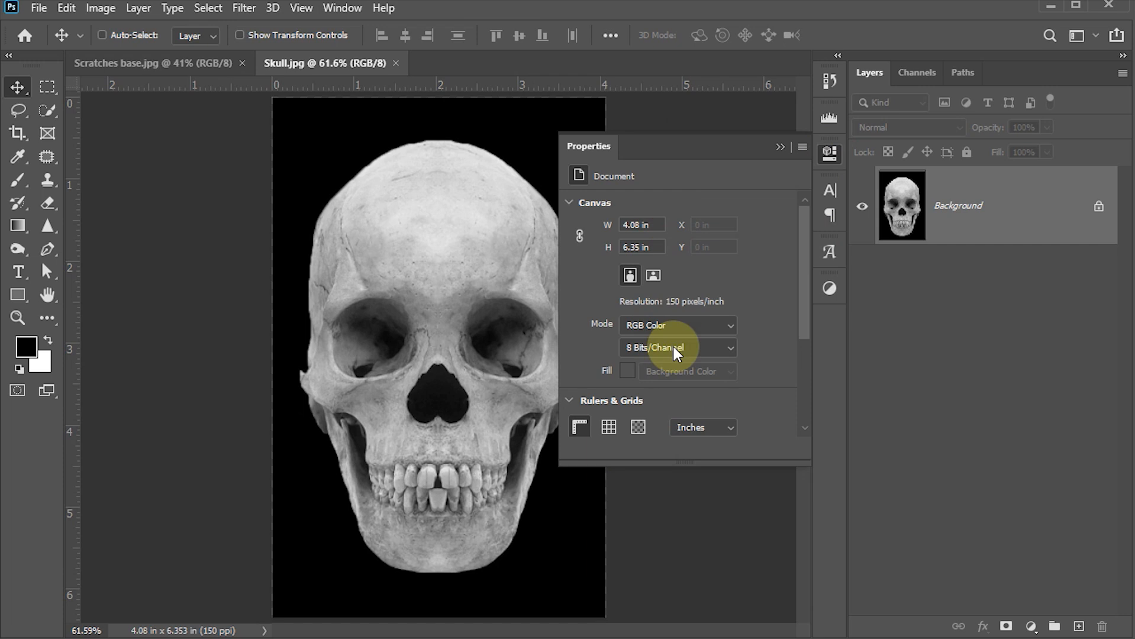
Unlock the Background layer and remove the skull's black background with Quick Actions
click(1099, 210)
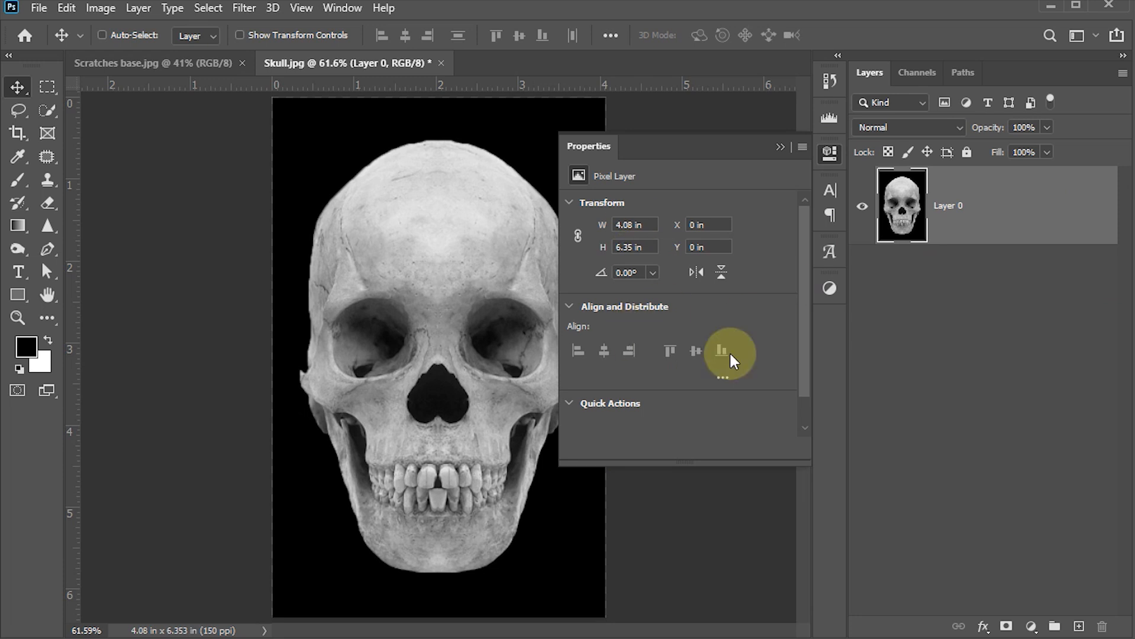
drag(802, 274, 803, 327)
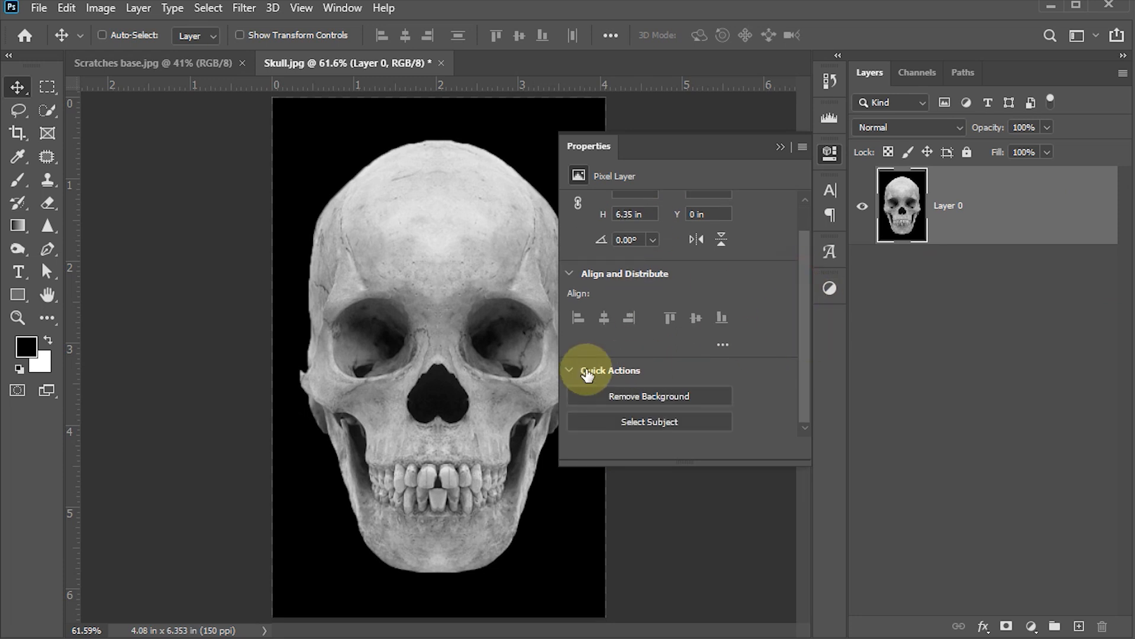
click(640, 394)
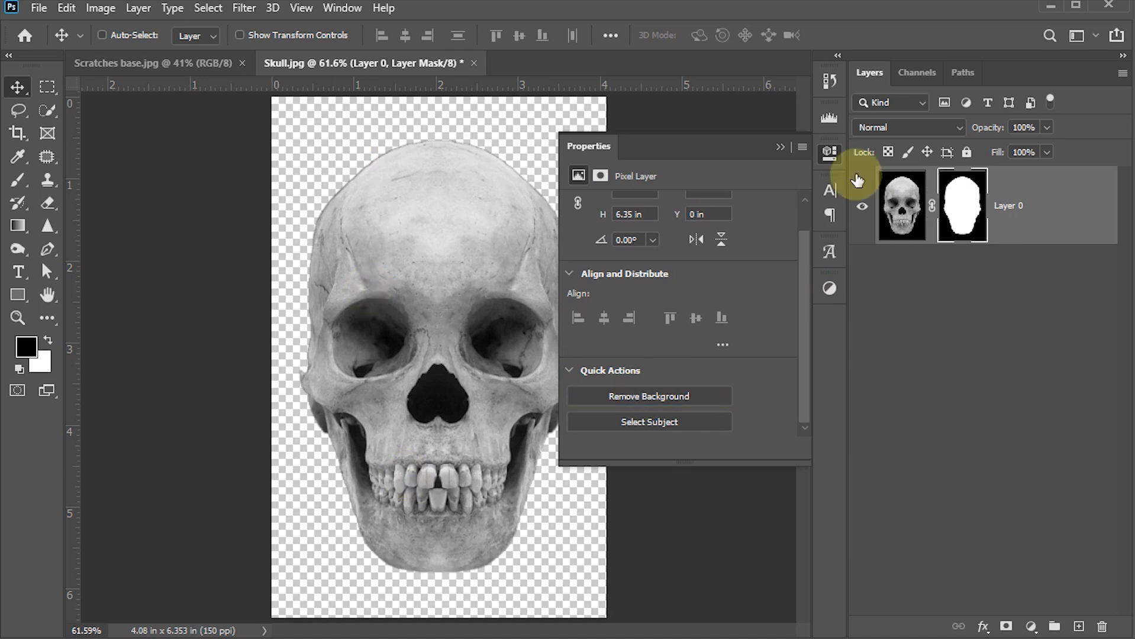
click(832, 152)
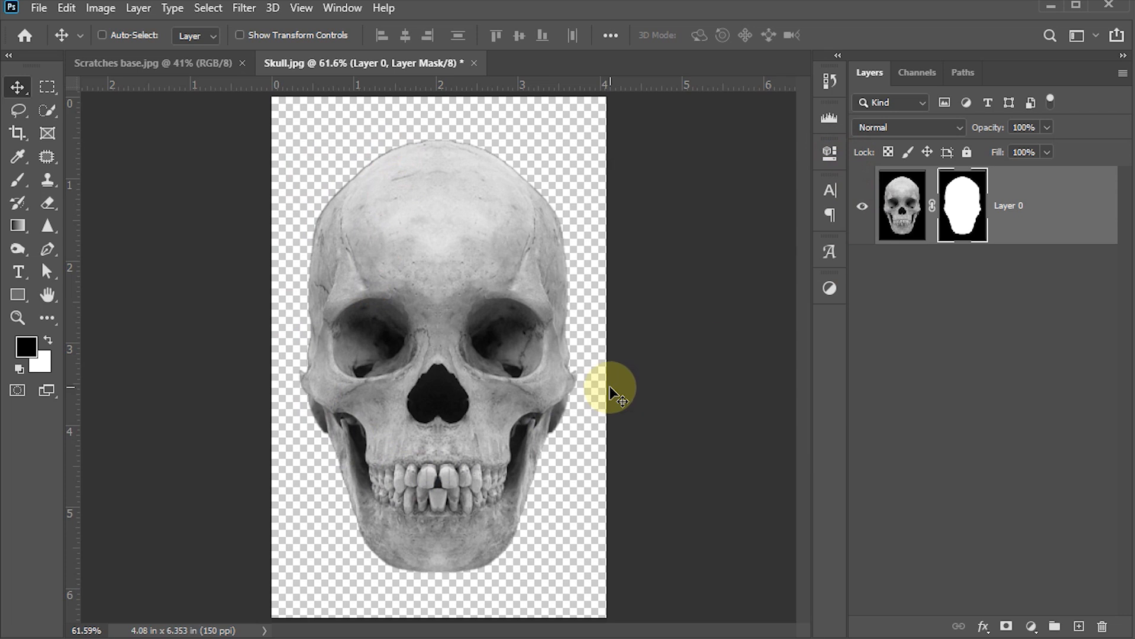
Move the masked skull into the Scratches base document and centre it horizontally
drag(440, 263, 393, 327)
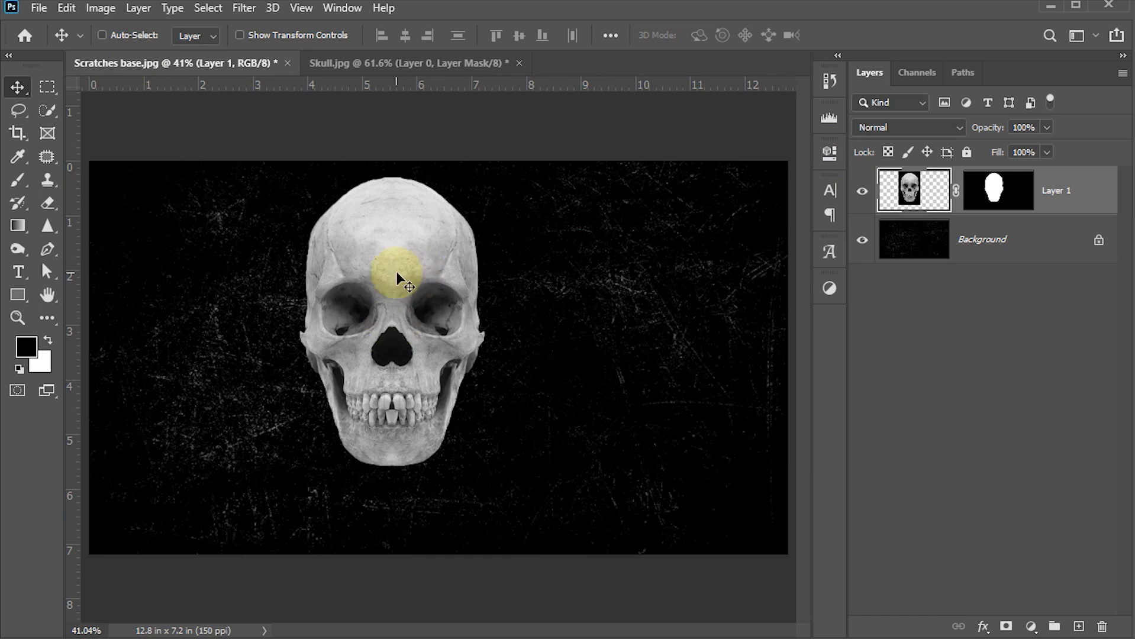
drag(397, 271, 448, 277)
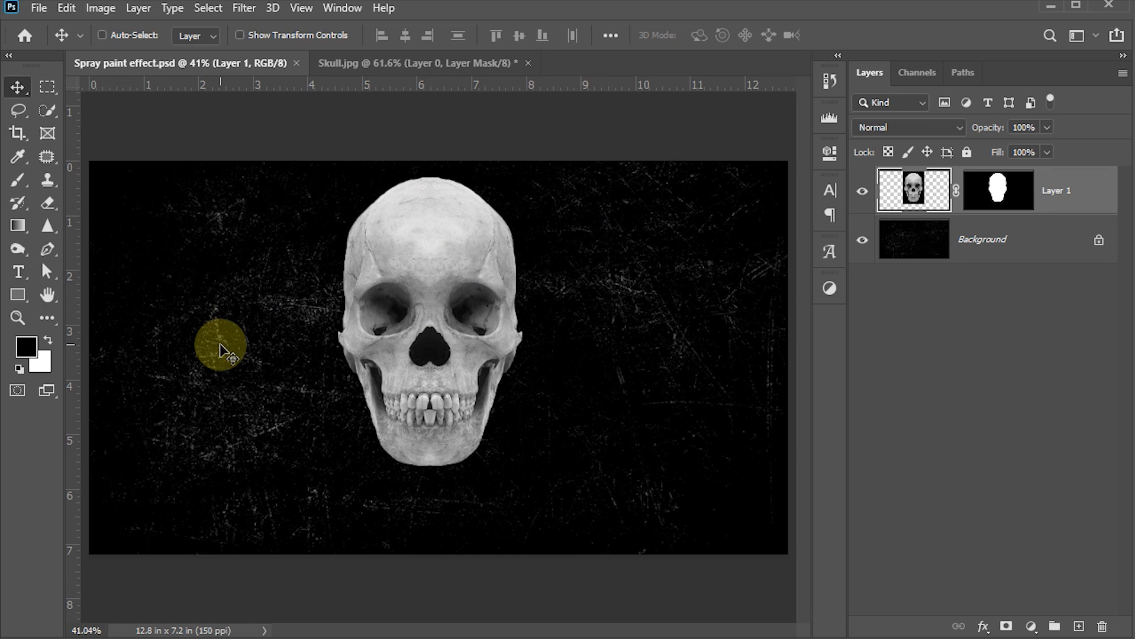
Add white 100 pt Thorletto text reading 'DANGER' across the lower skull
key(t)
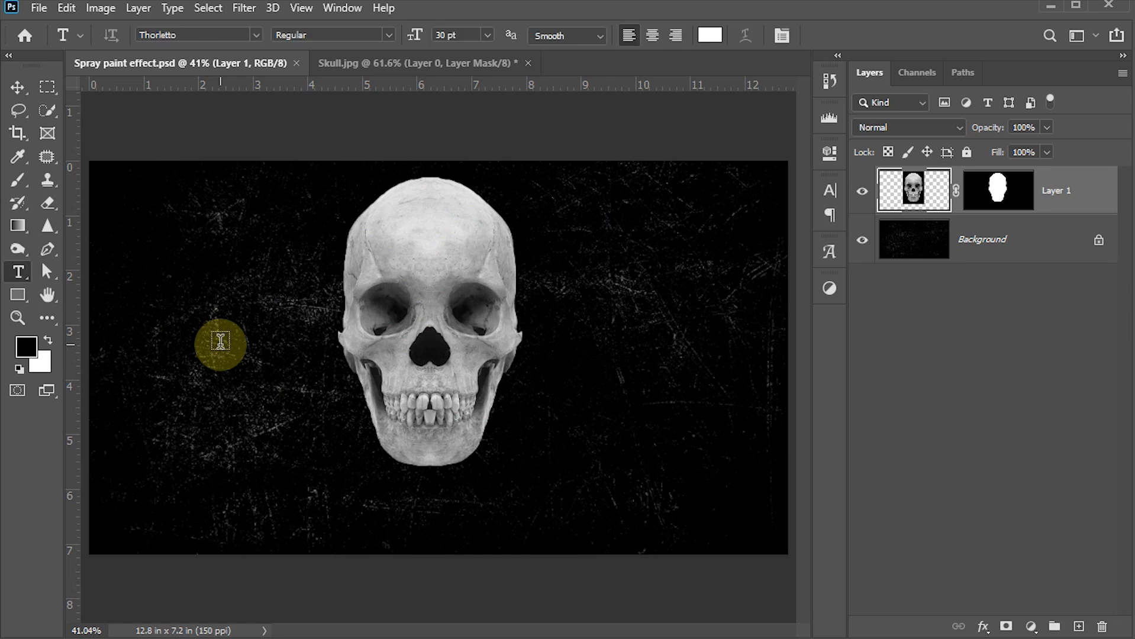
click(256, 35)
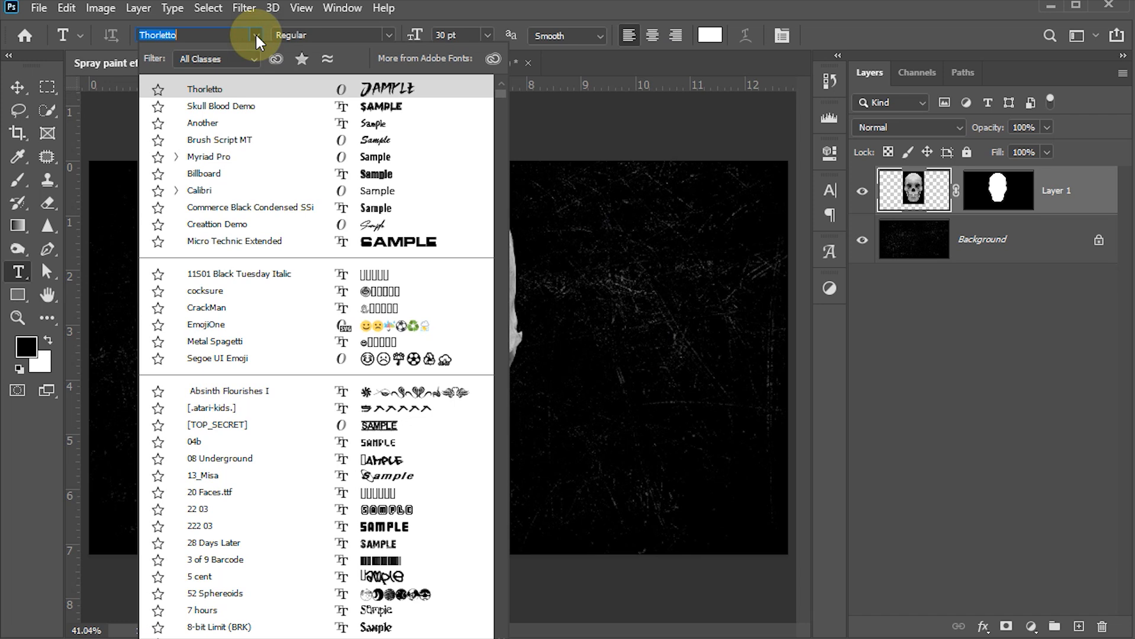
click(220, 89)
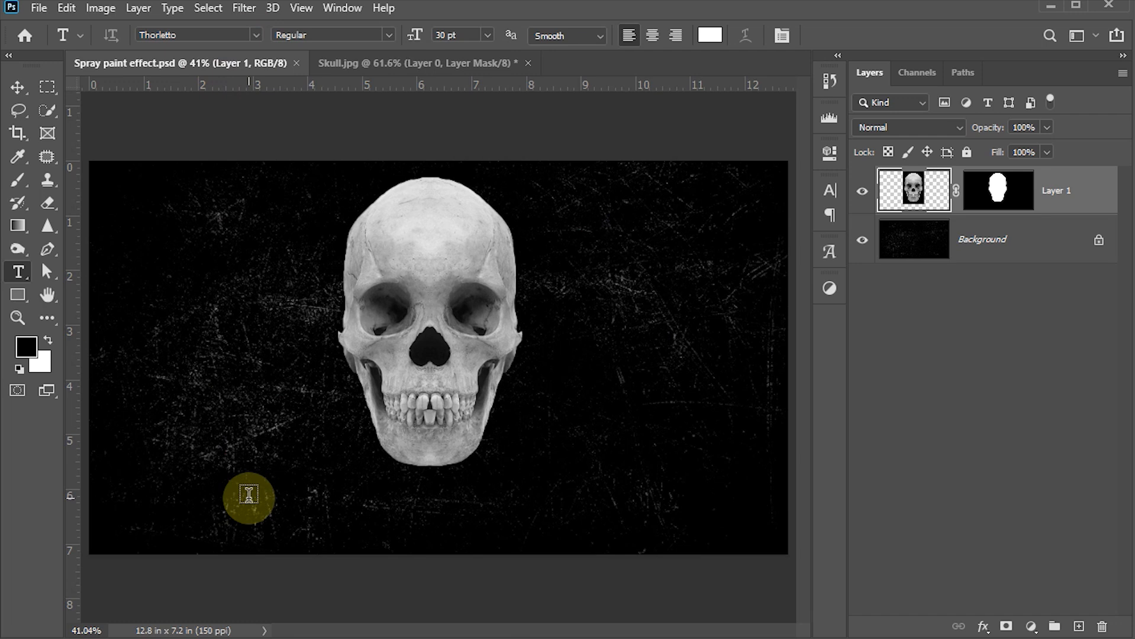
click(451, 35)
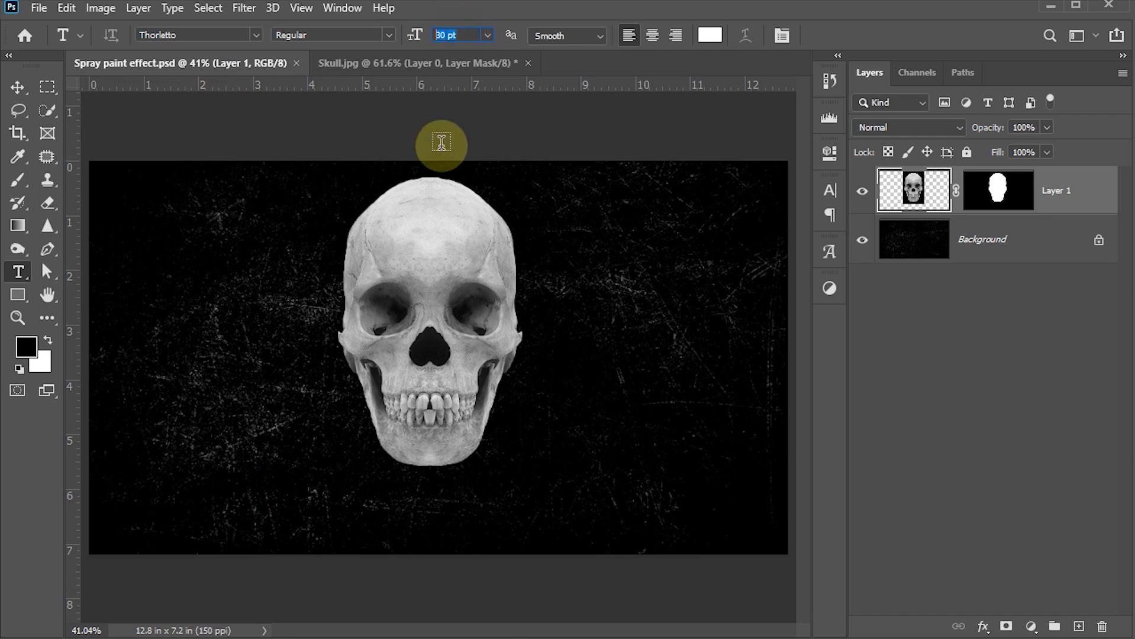
text(10)
click(709, 35)
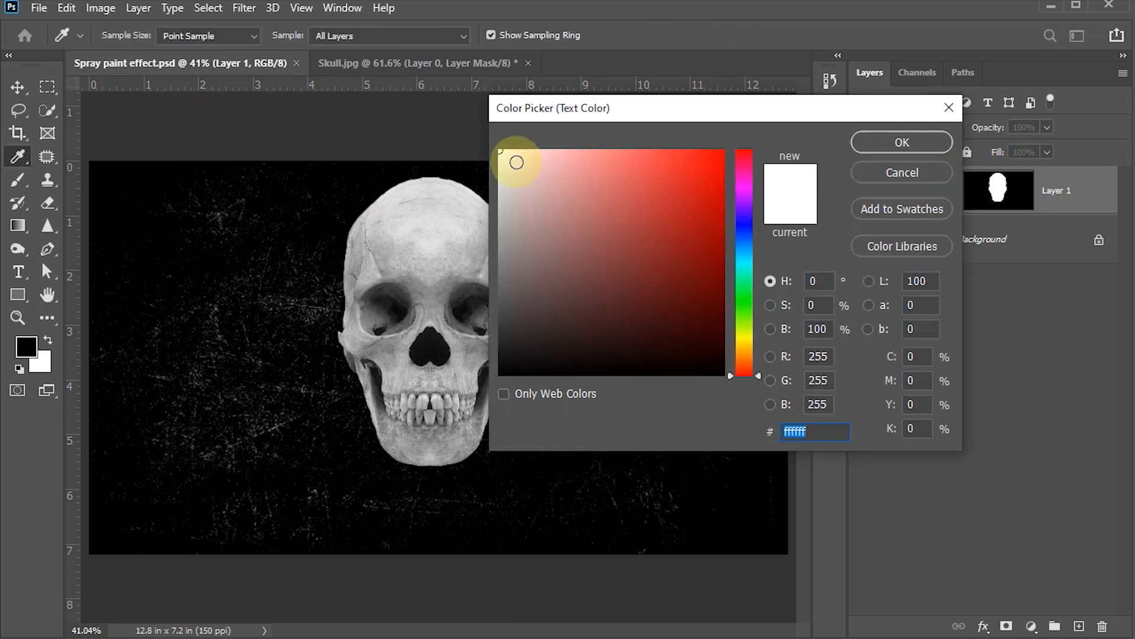
click(876, 142)
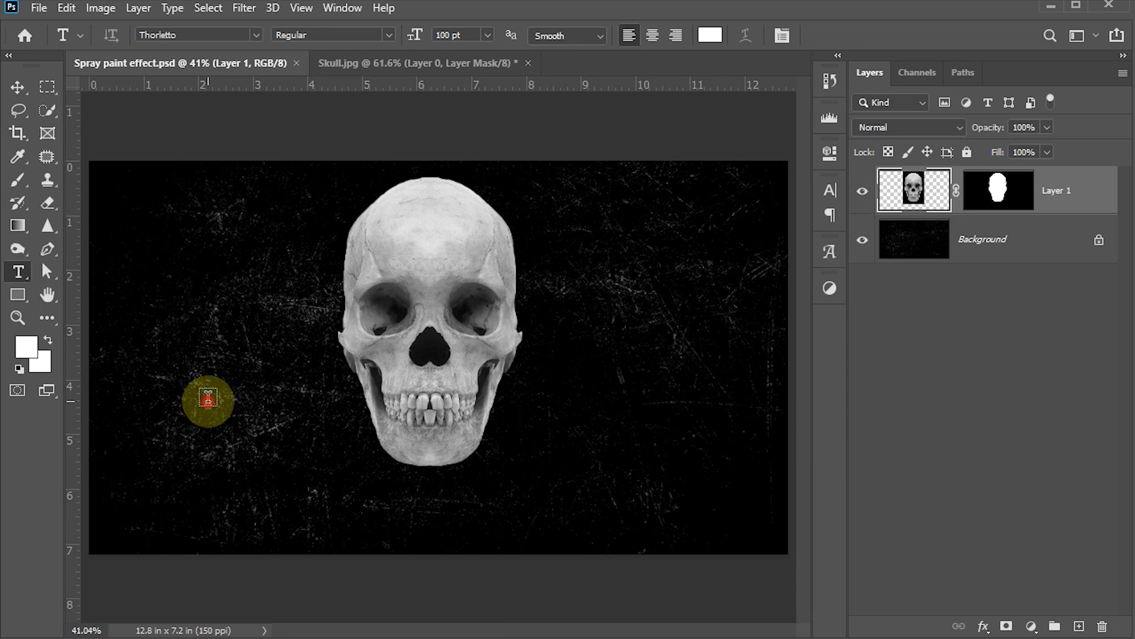
click(207, 398)
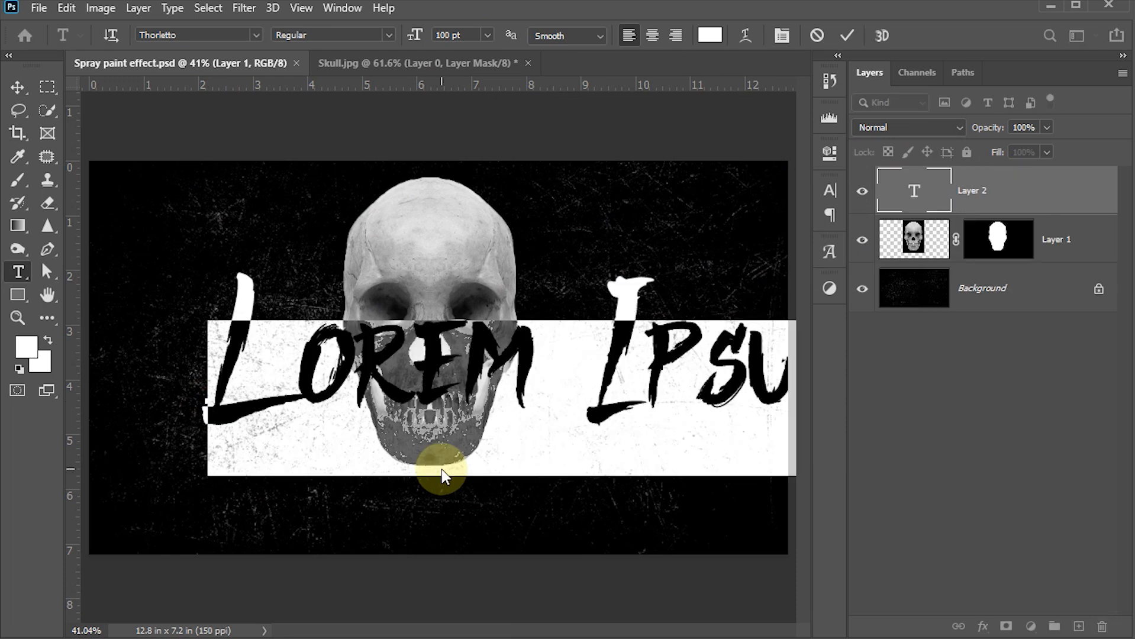
text(DA)
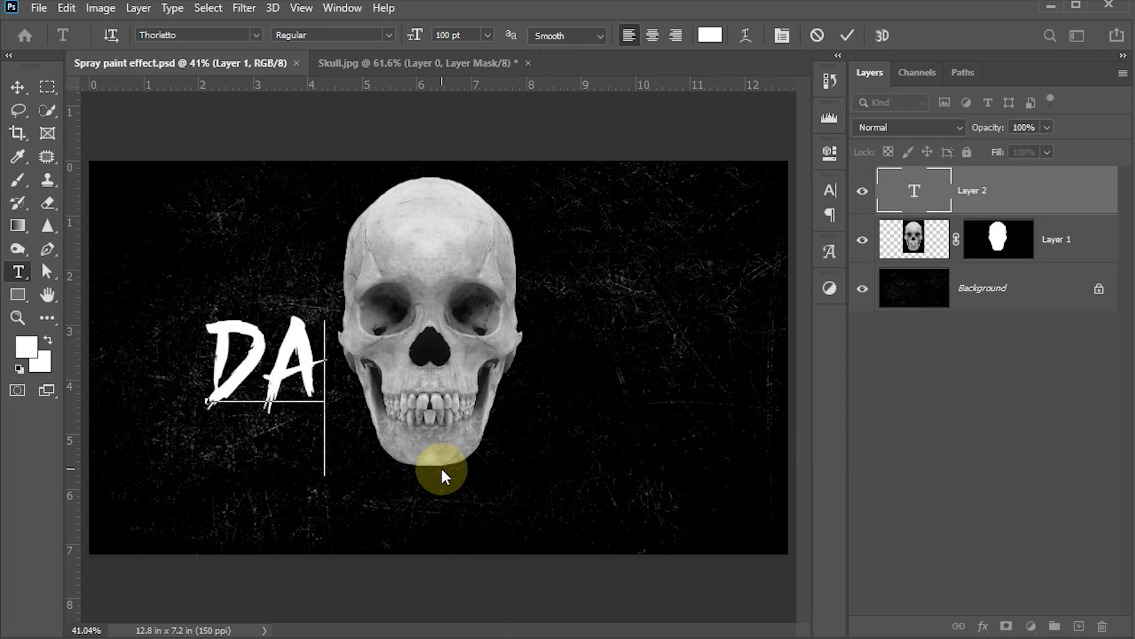
text(NGER)
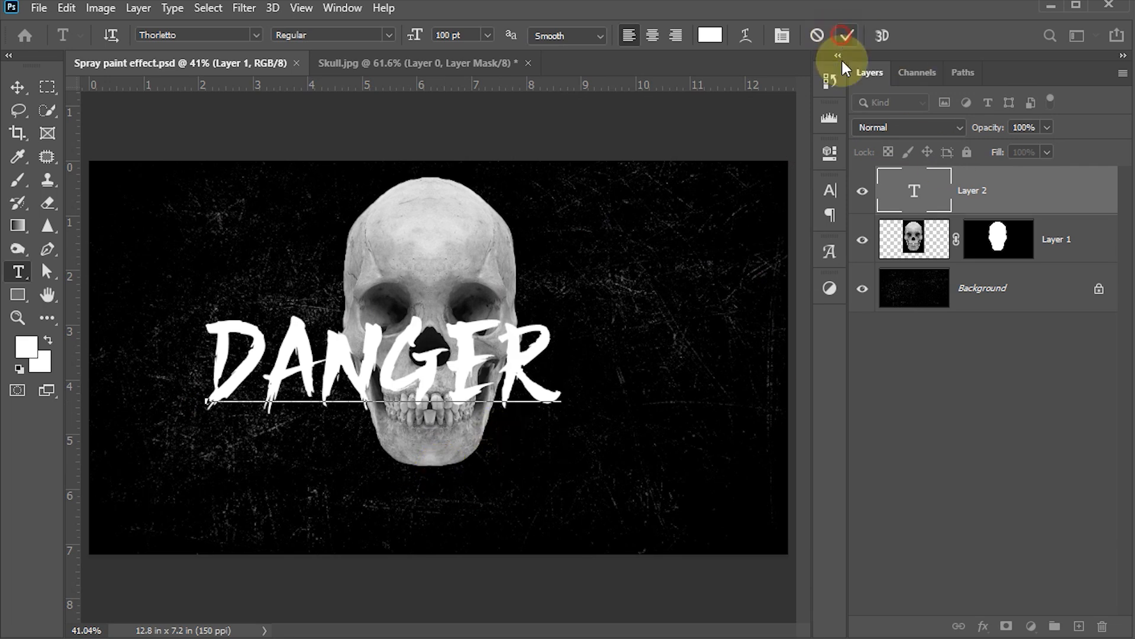
click(846, 36)
Scale the DANGER text up to about 124% and move it lower on the canvas
click(18, 88)
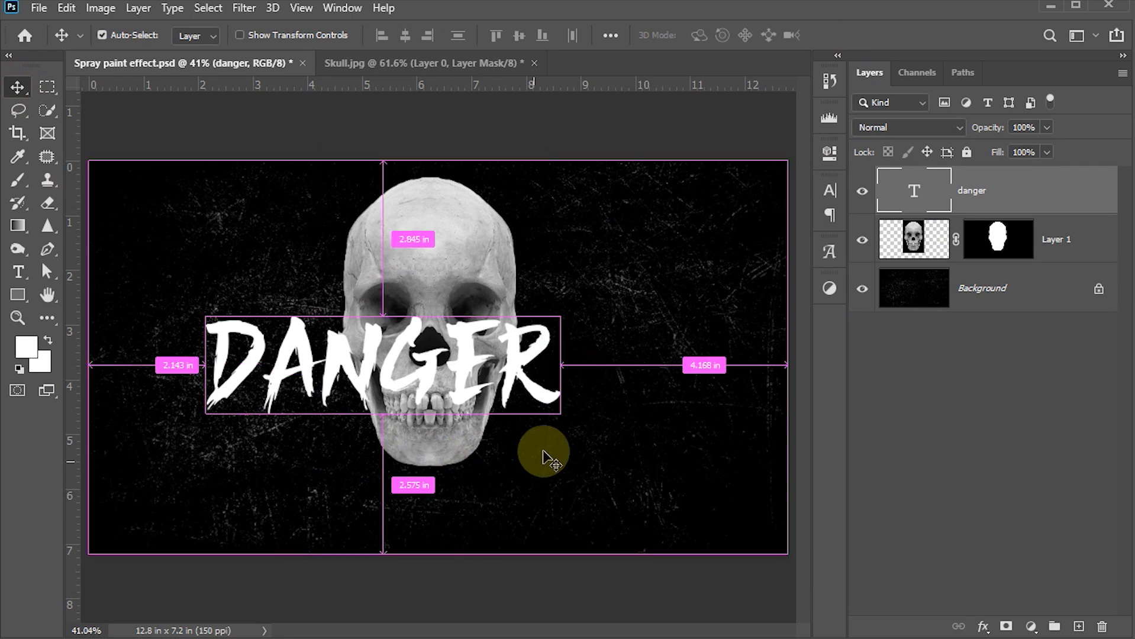
key(ctrl+t)
drag(559, 475, 646, 512)
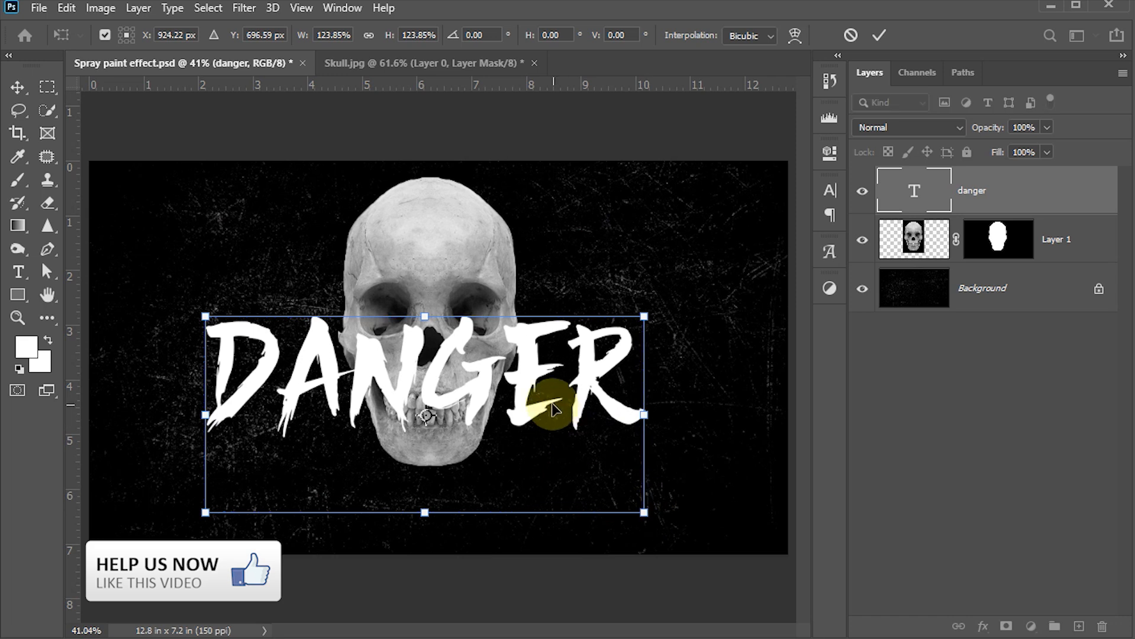
drag(534, 386, 540, 459)
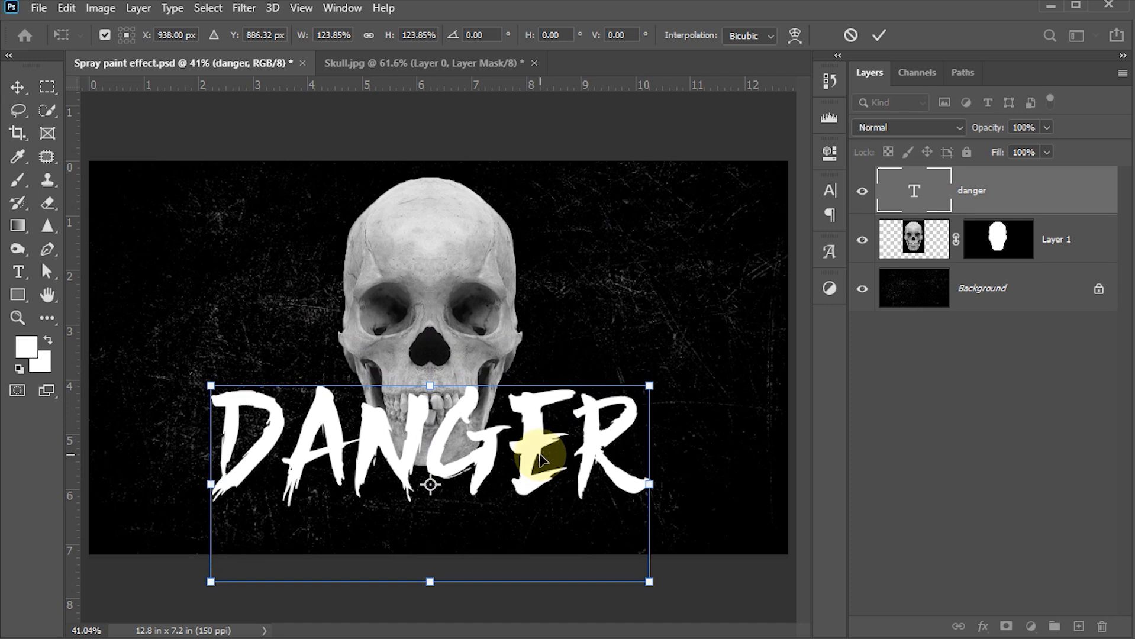
click(889, 35)
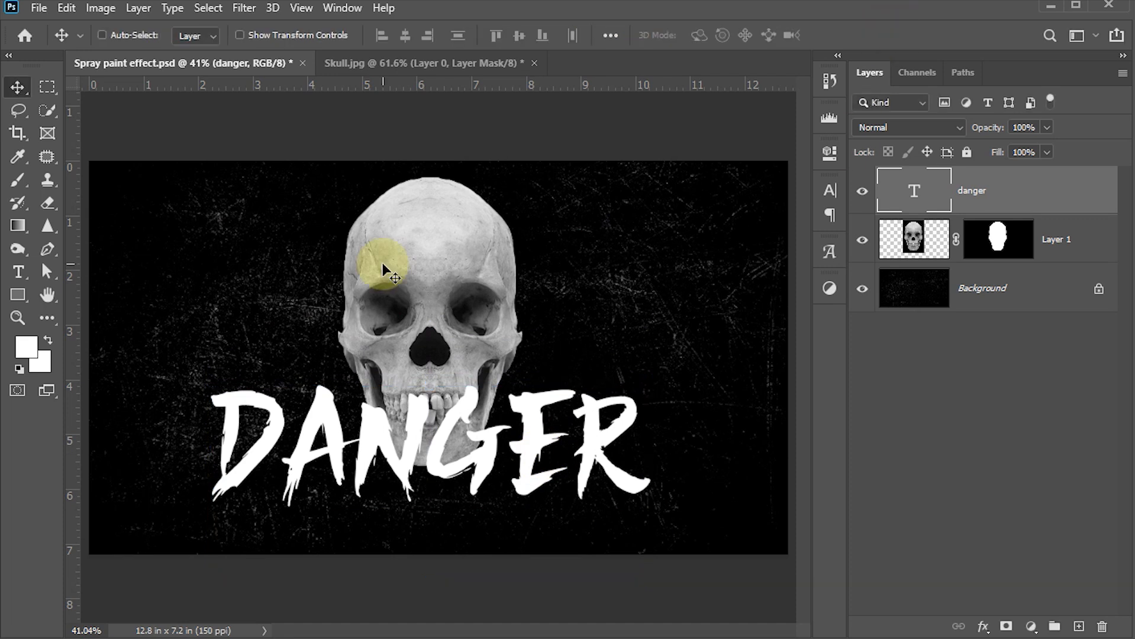
Centre DANGER horizontally on the canvas, then clear the selection
key(ctrl)
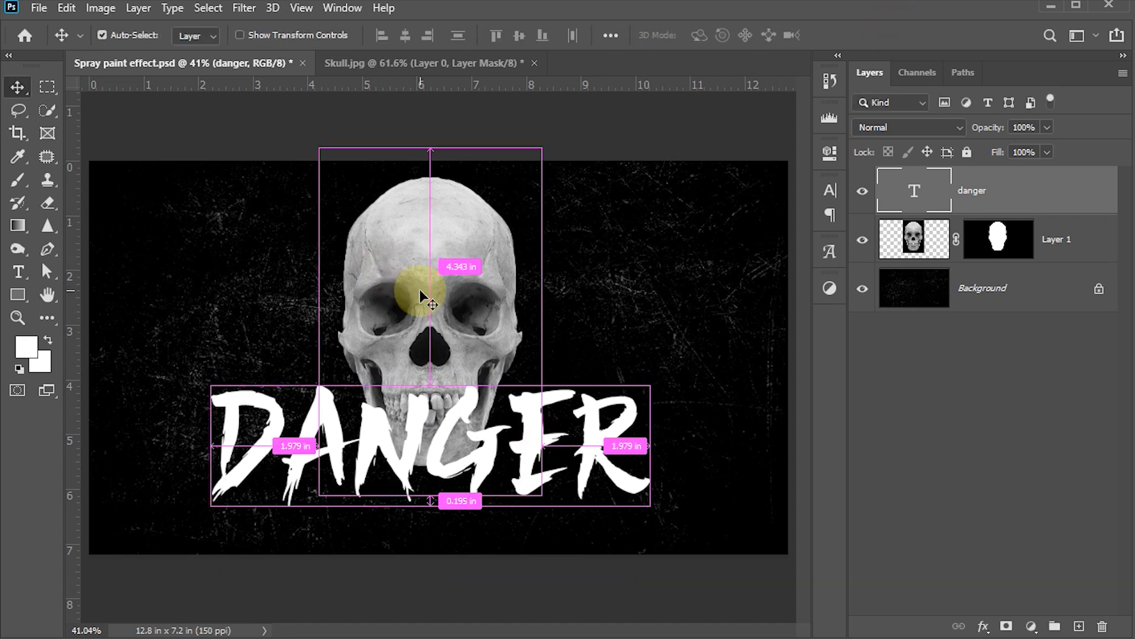
key(ctrl+a)
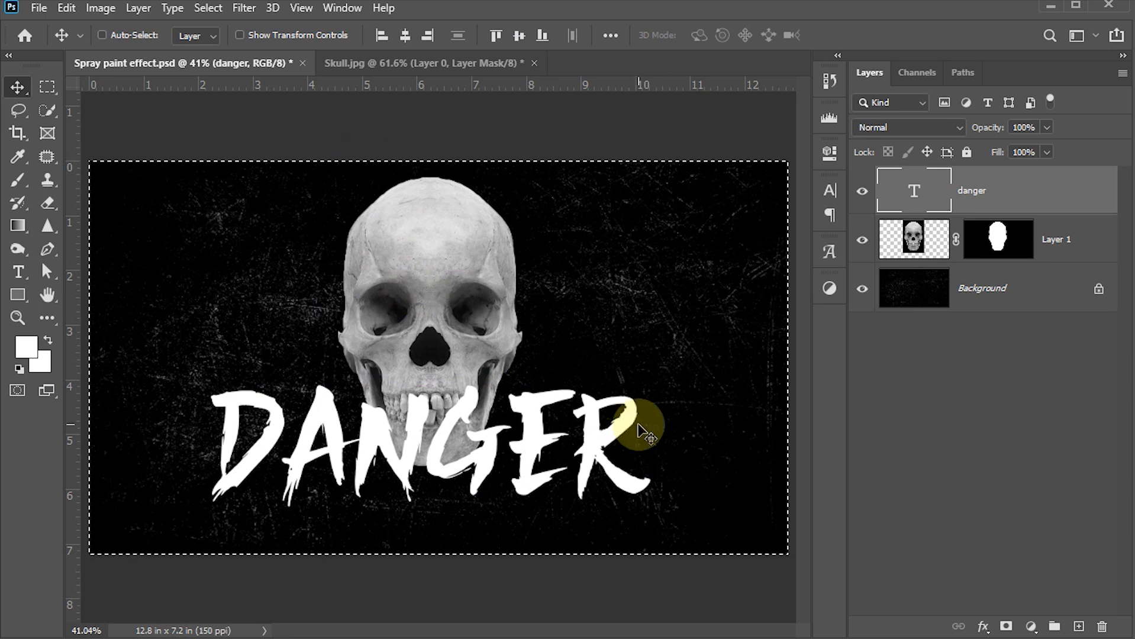
click(405, 35)
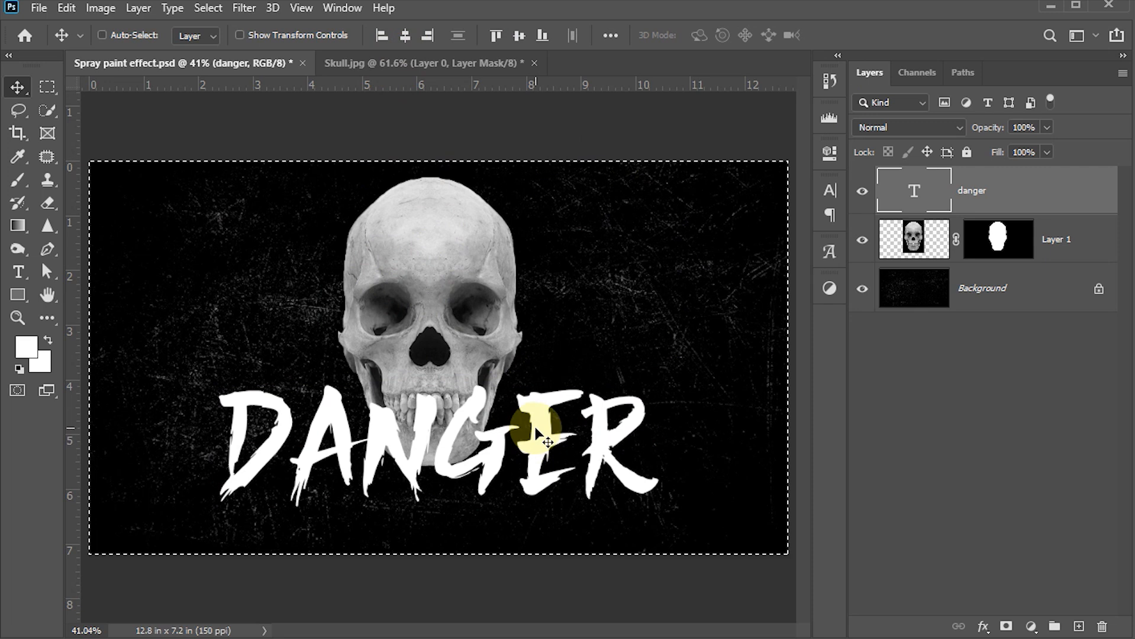
key(ctrl+d)
Shrink the skull to 74.35% above DANGER, then nudge skull and text down together
click(908, 240)
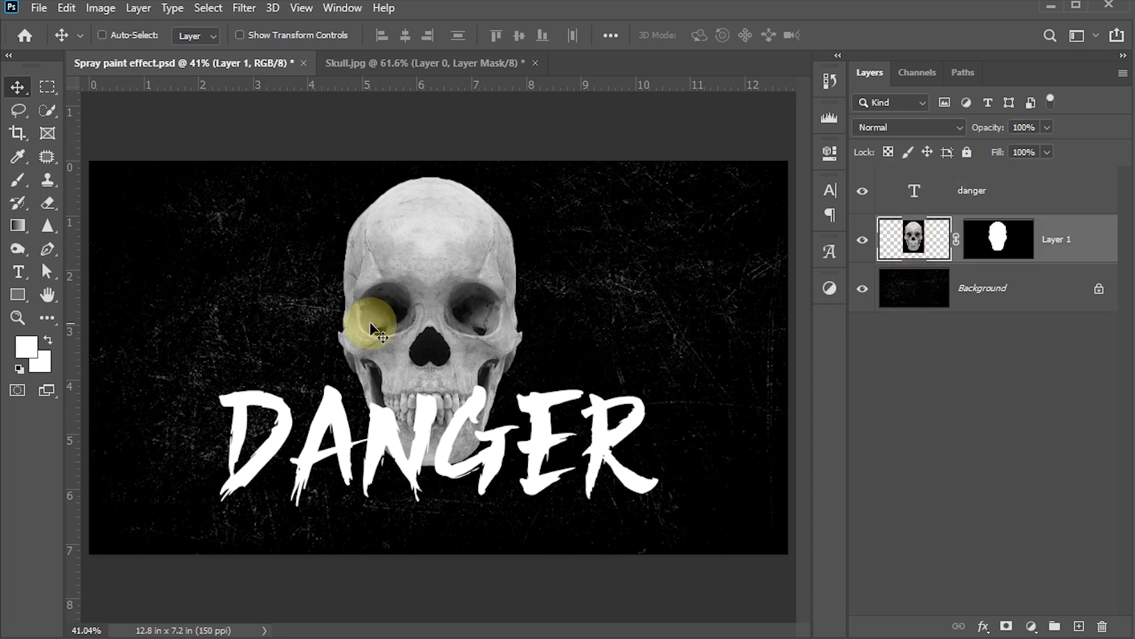
key(ctrl+t)
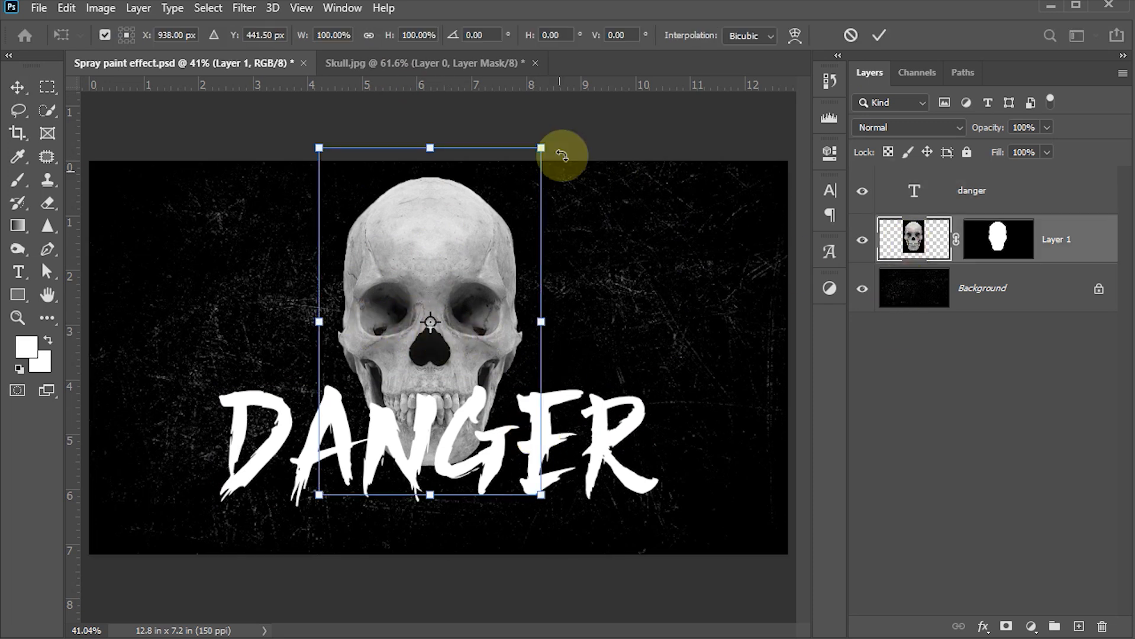
drag(542, 147, 515, 187)
drag(475, 343, 477, 318)
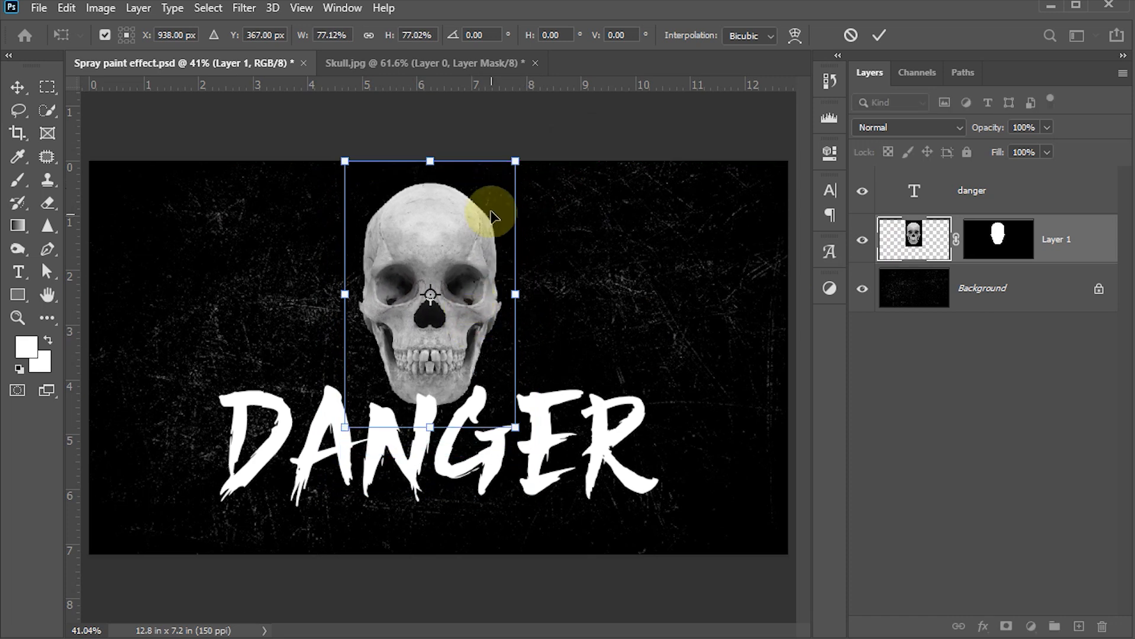
mouse_move(518, 165)
mouse_down()
mouse_move(512, 180)
mouse_move(528, 178)
mouse_up()
drag(472, 278, 494, 349)
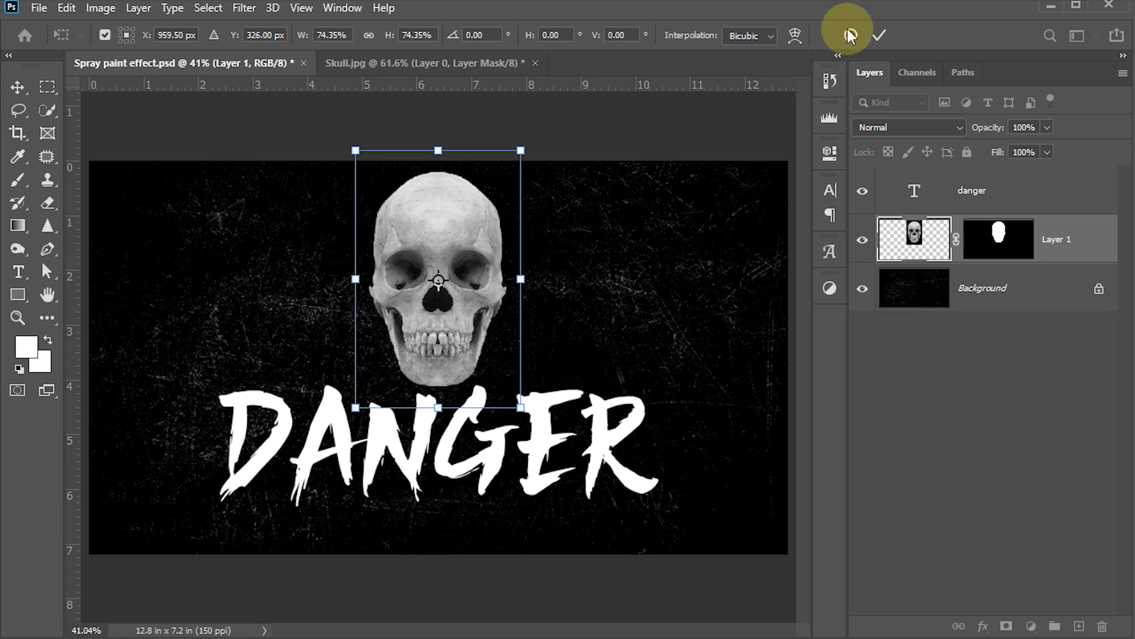
click(877, 35)
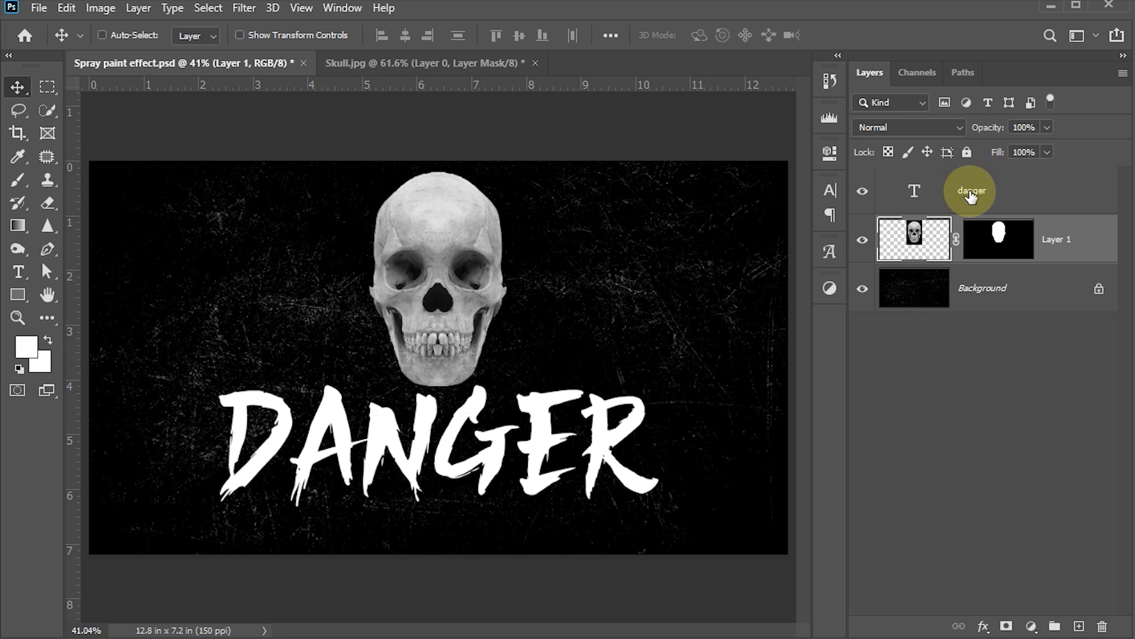
shift+click(1013, 191)
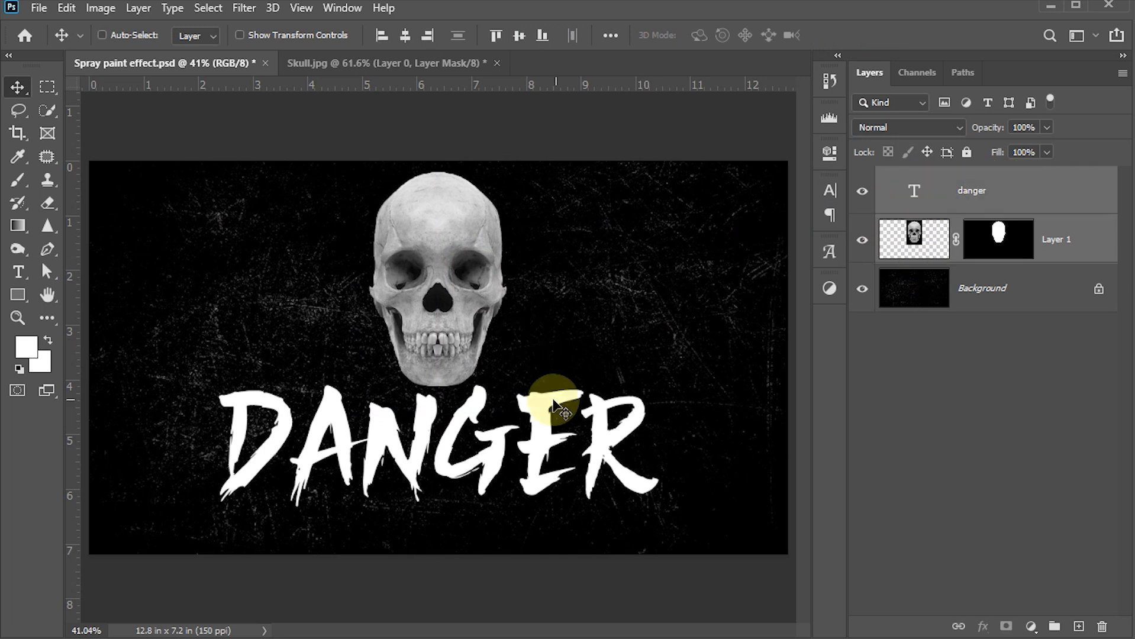
key(shift+Down)
key(shift+Down)
key(shift+Down)
key(shift+Down)
key(shift+Down)
key(shift+Down)
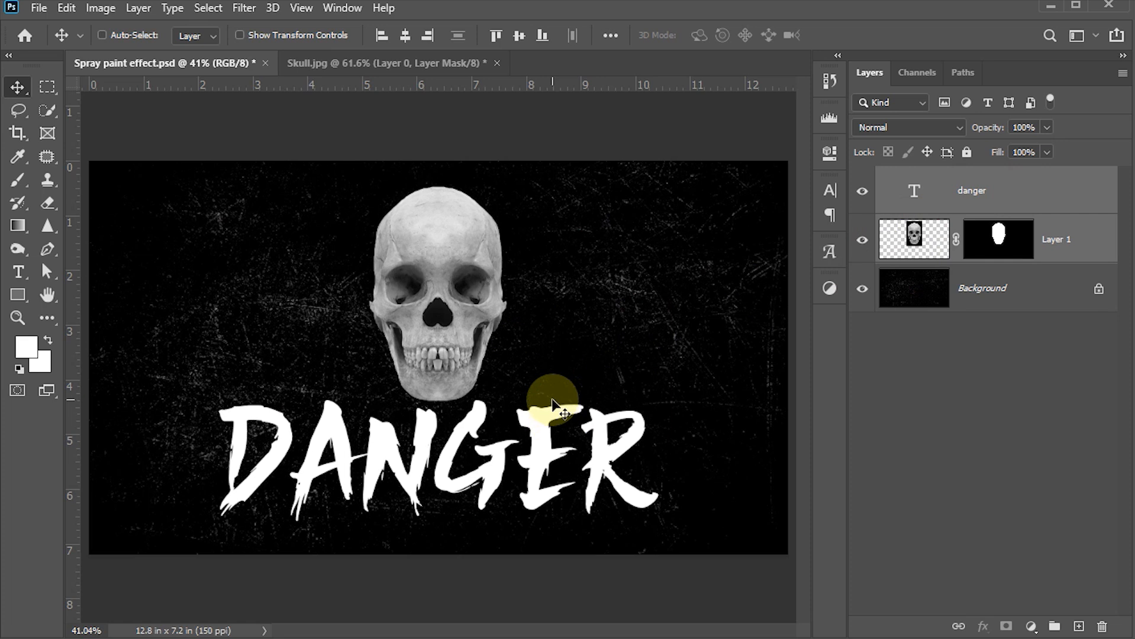
Combine the skull and DANGER layers into one smart object and pick the Sketch > Torn Edges filter
right_click(1095, 190)
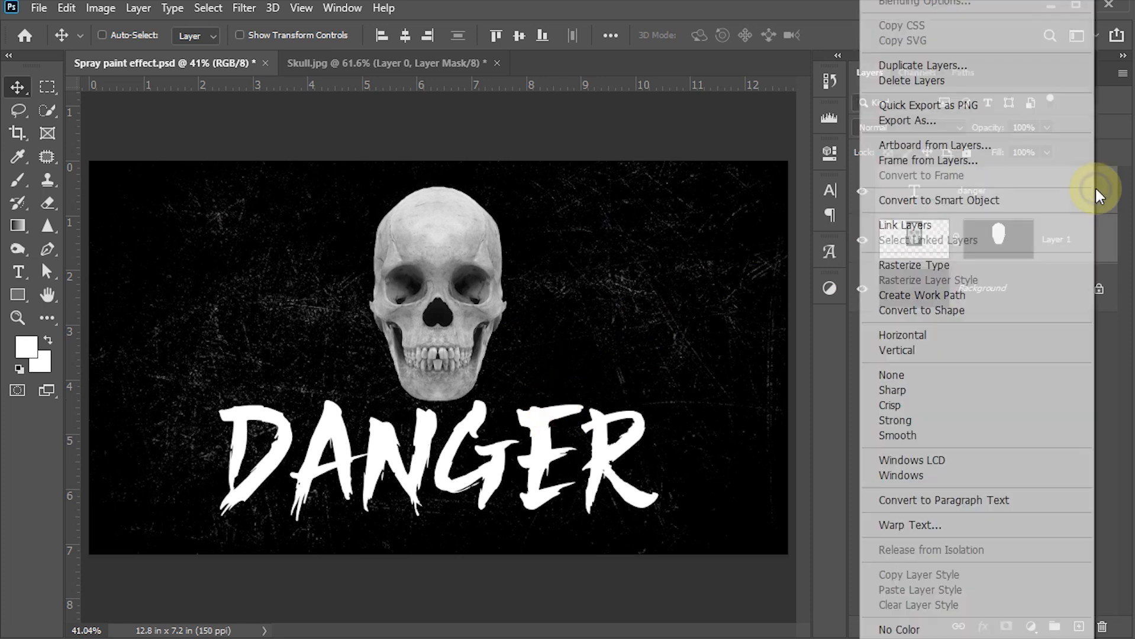
click(994, 201)
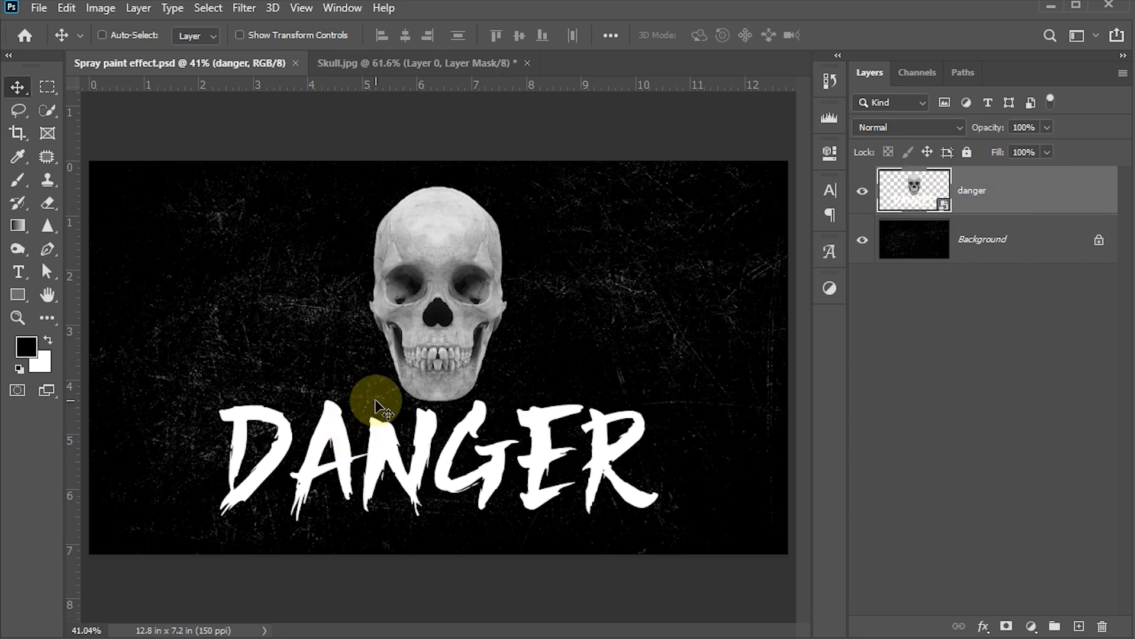
click(244, 7)
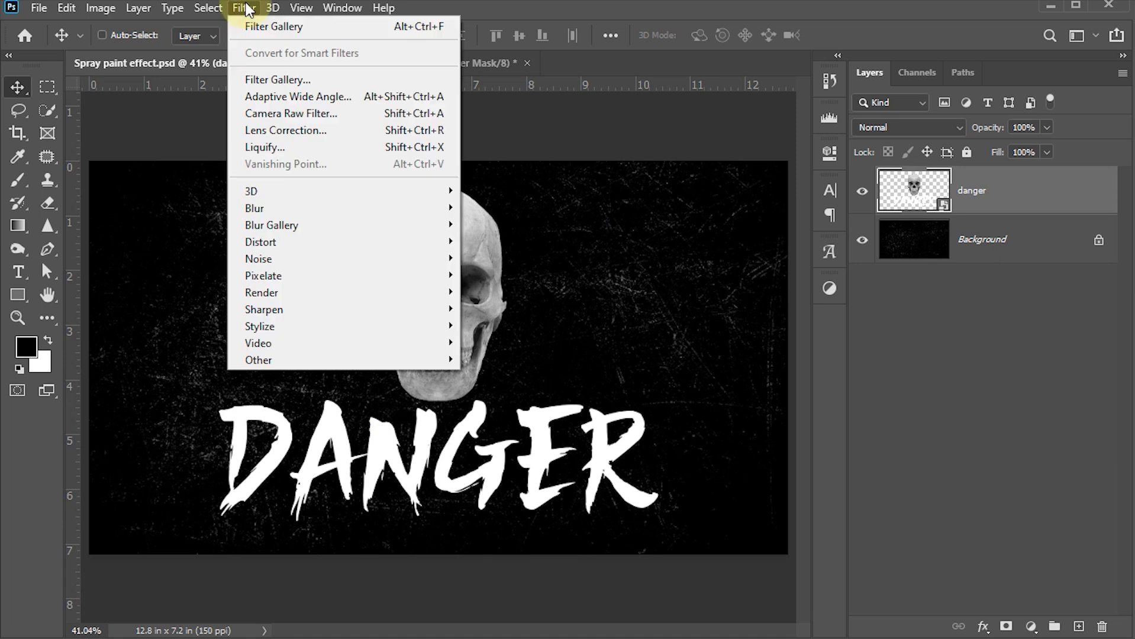
click(270, 82)
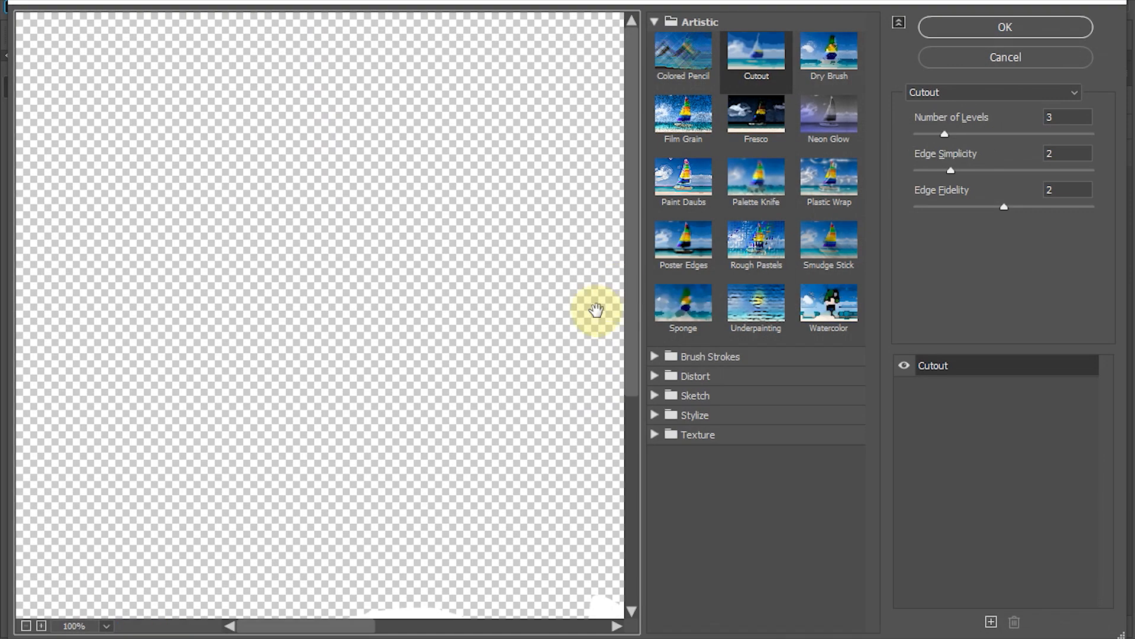
click(653, 24)
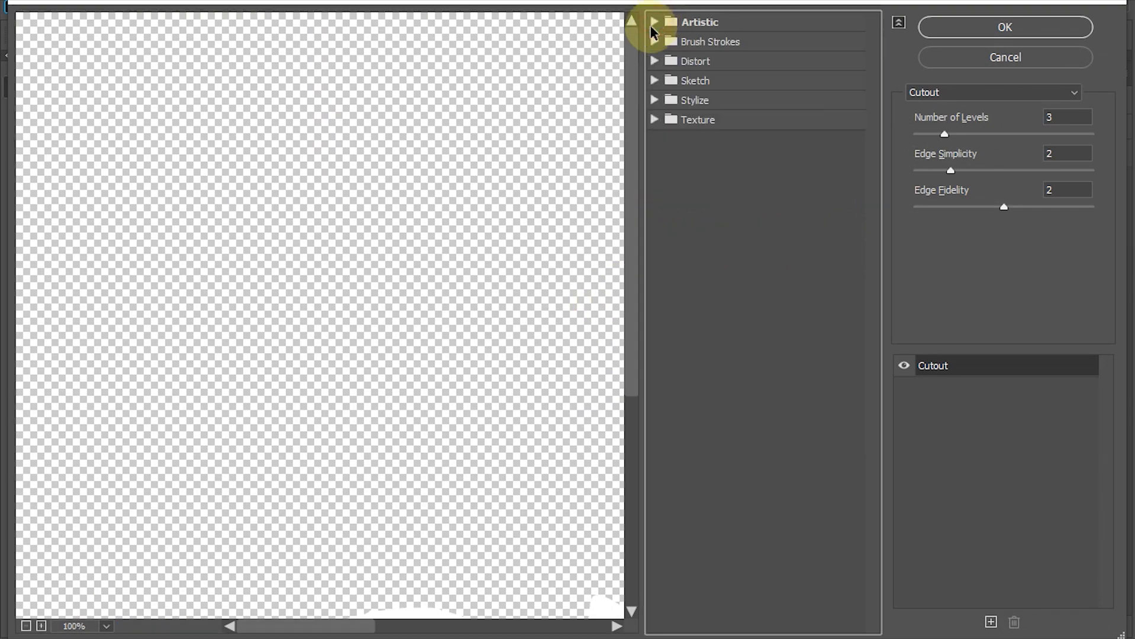
click(654, 82)
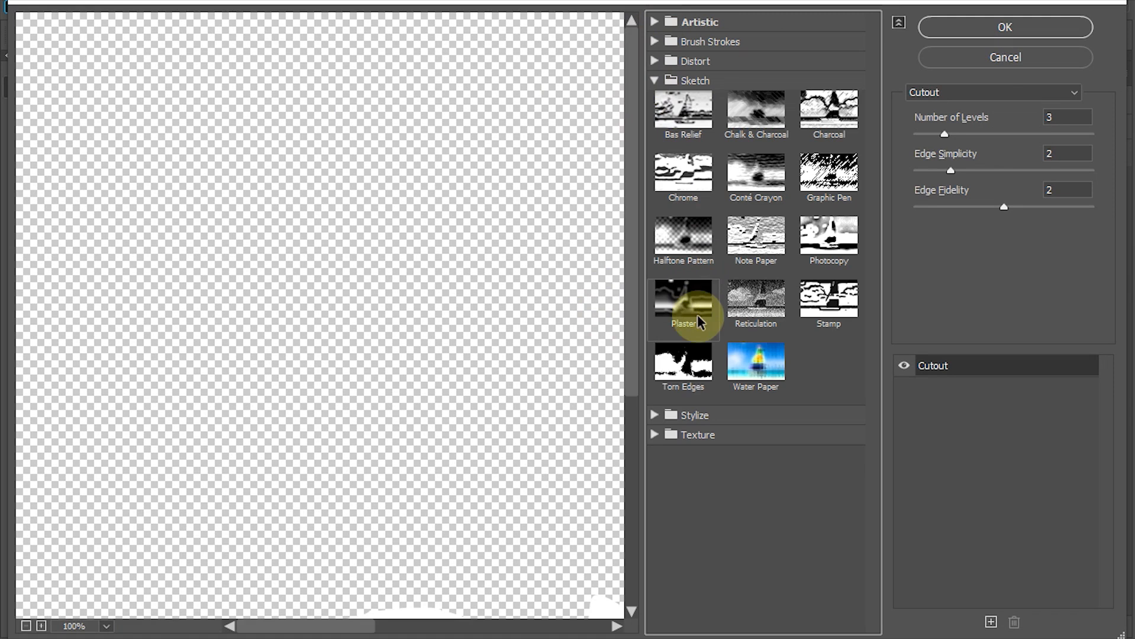
click(684, 369)
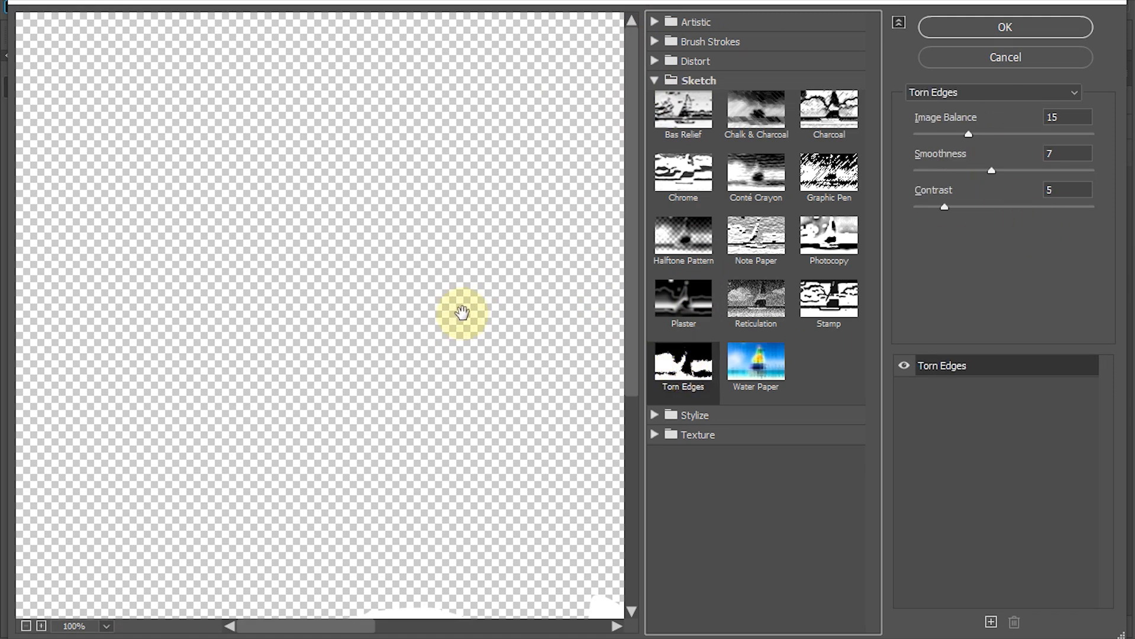
Set Torn Edges to Image Balance 28, Smoothness 15, Contrast 12 and apply it
click(26, 625)
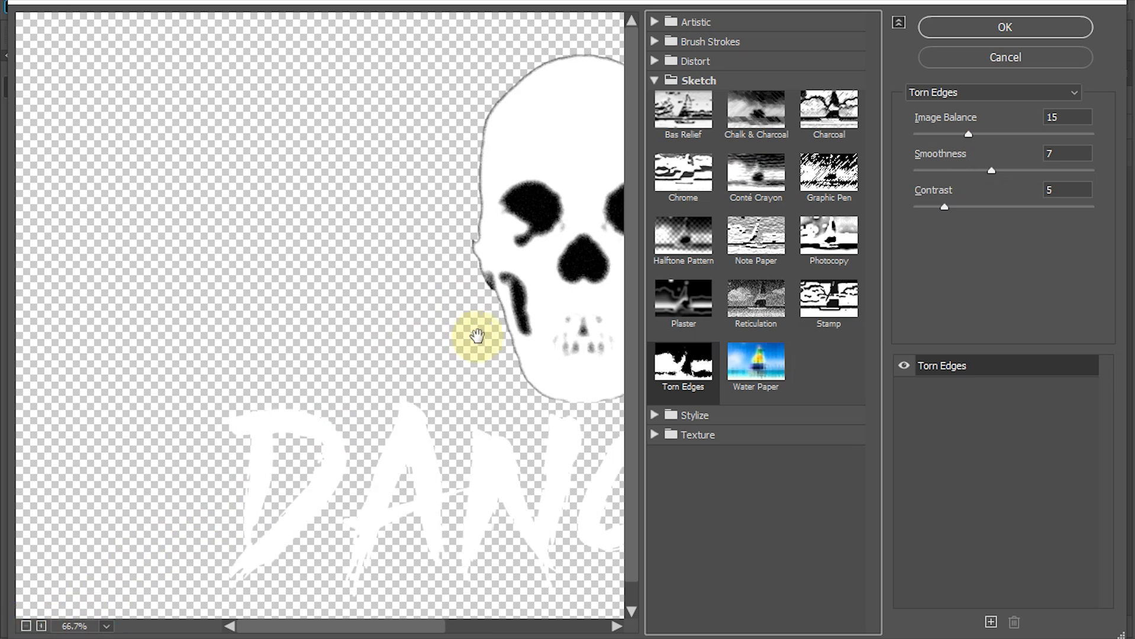
drag(473, 336, 342, 329)
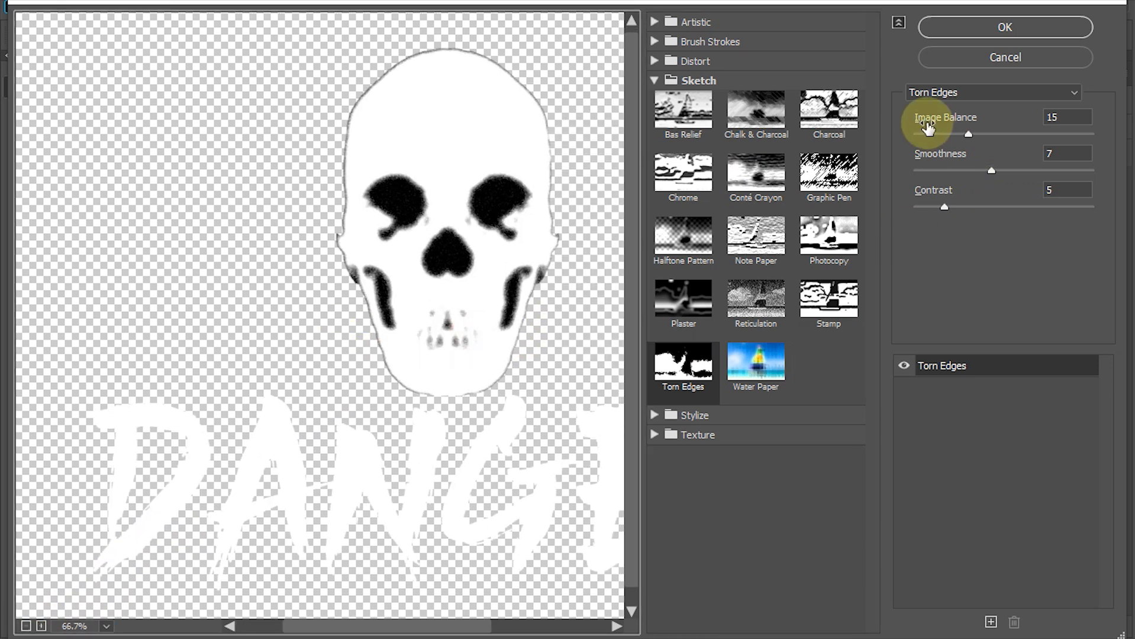
drag(1073, 118, 1013, 128)
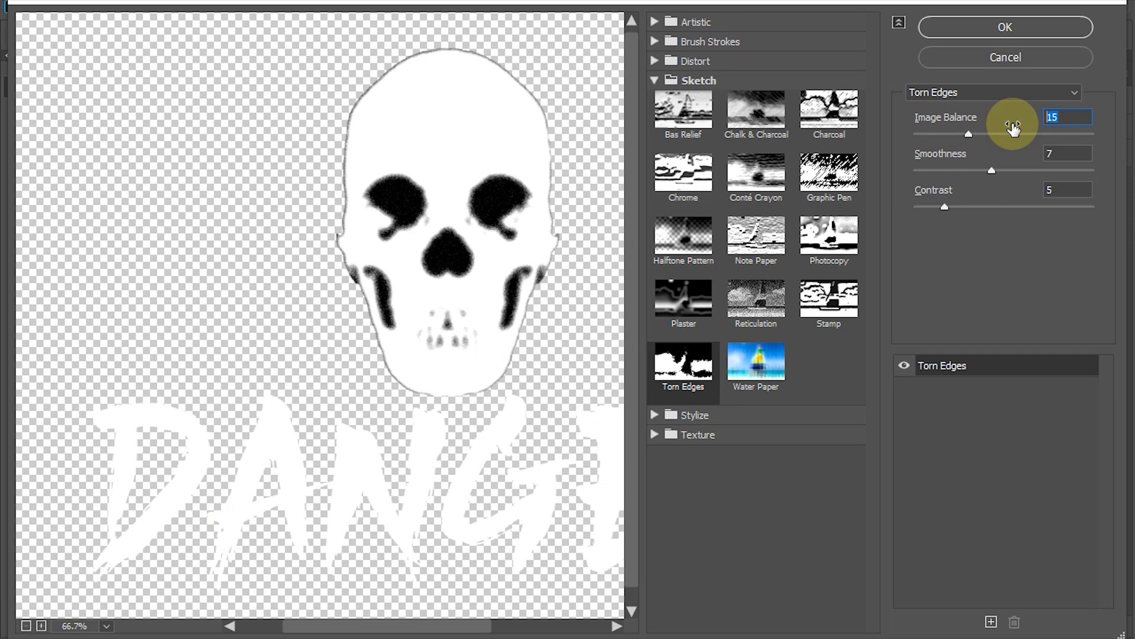
text(1)
text(28)
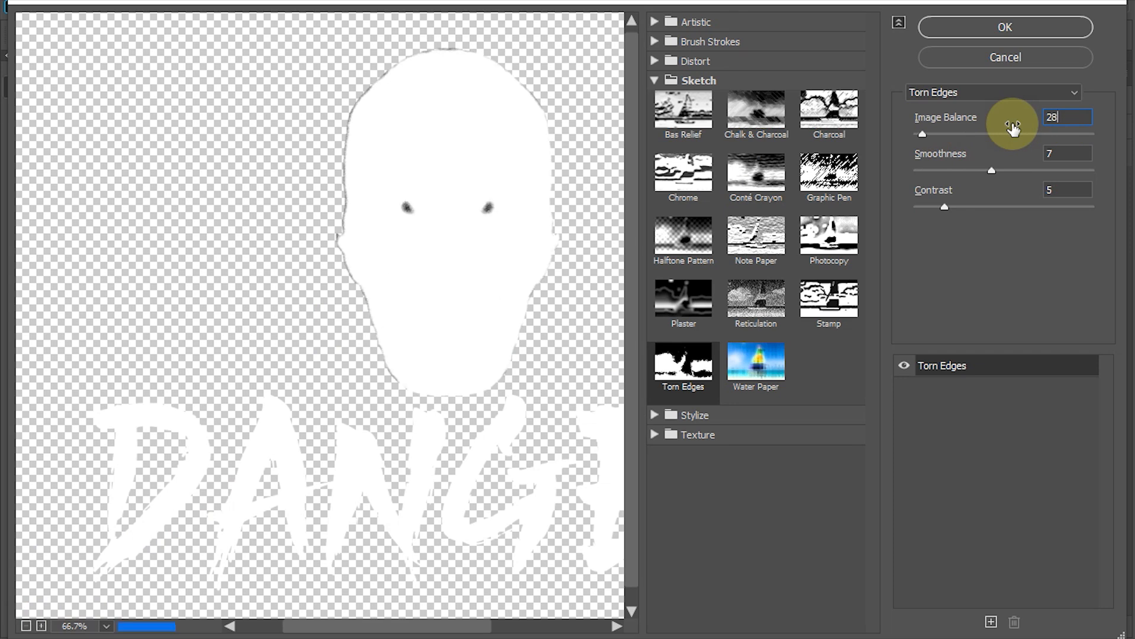
drag(1047, 154, 1007, 158)
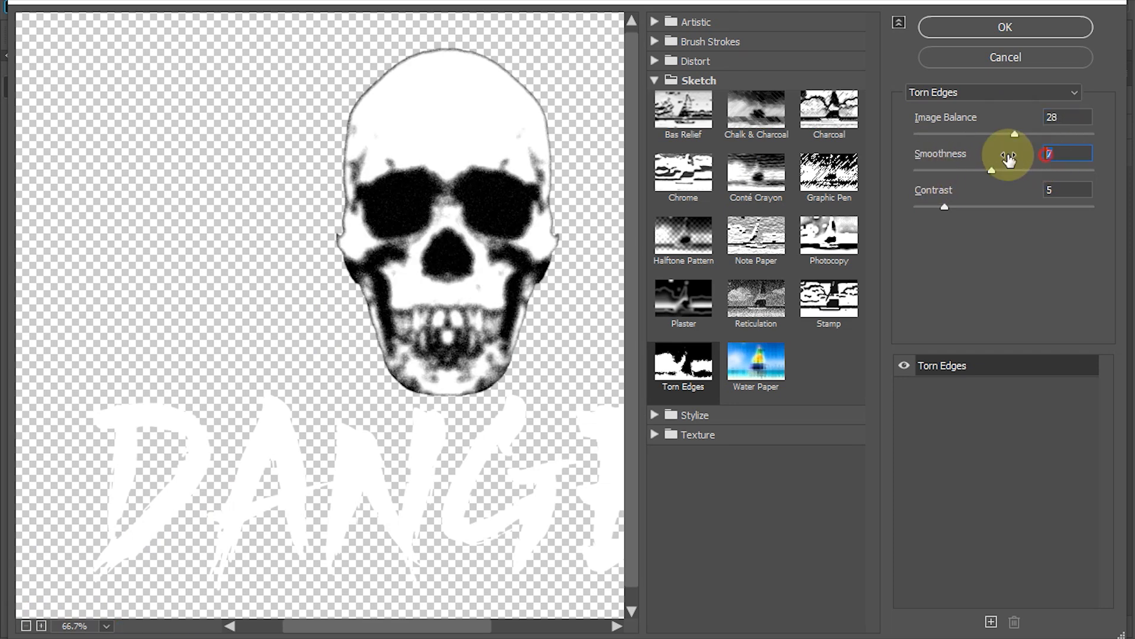
text(15)
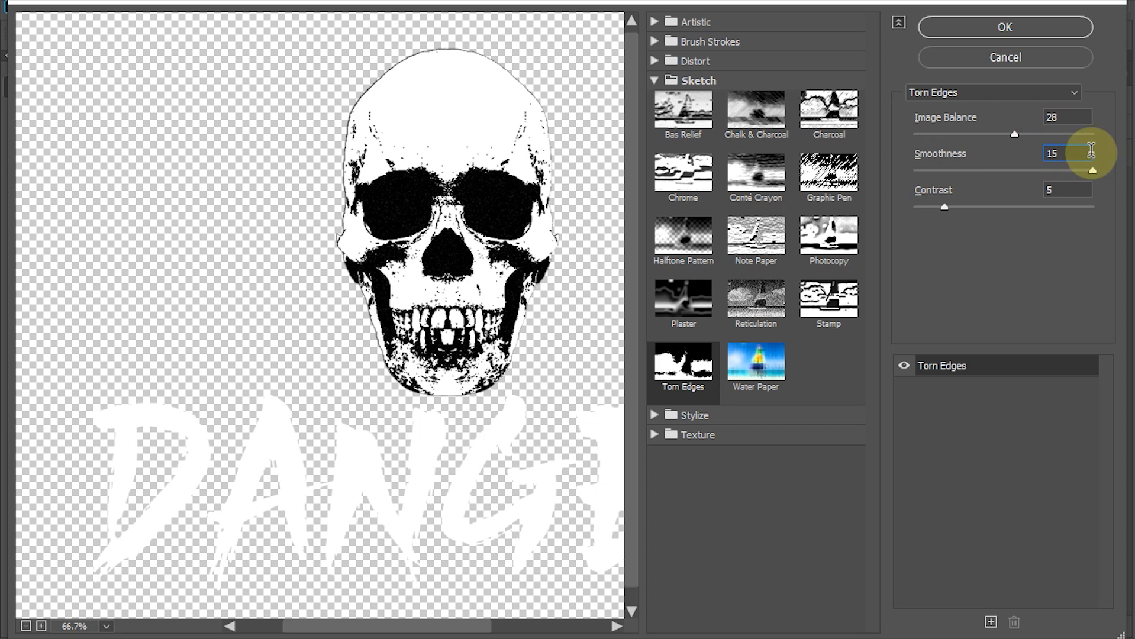
click(1056, 190)
text(1)
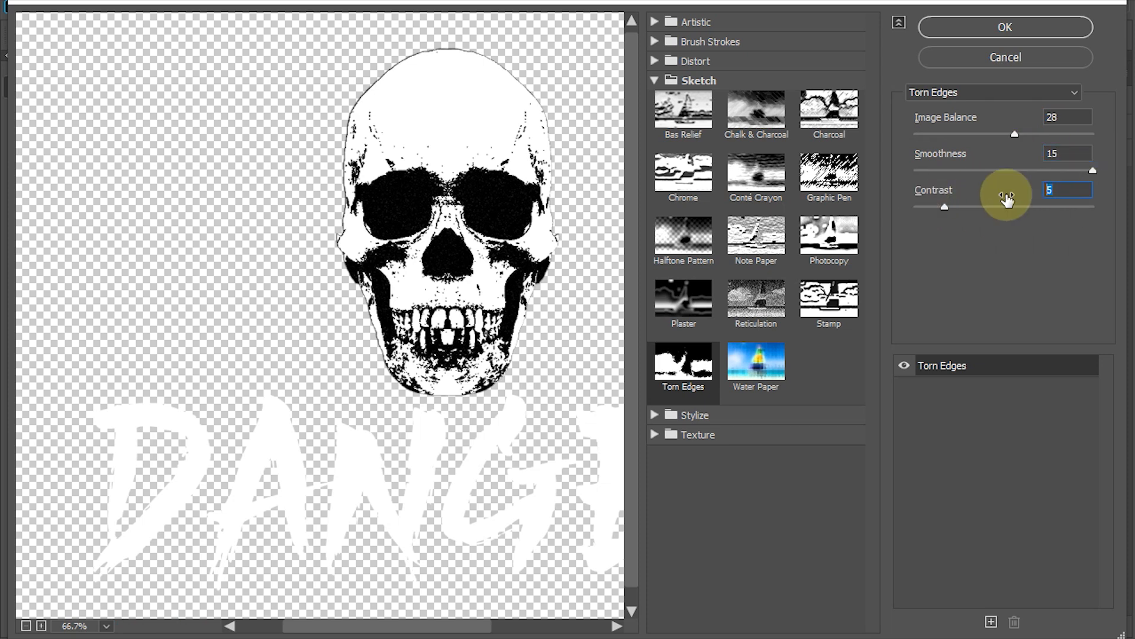
text(2)
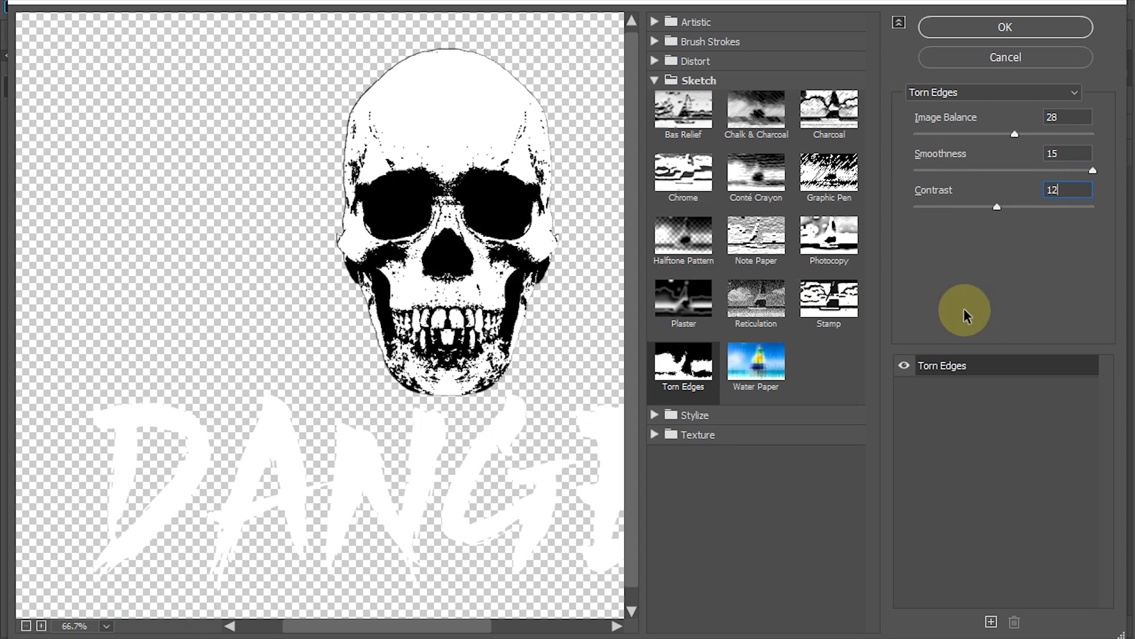
click(1005, 29)
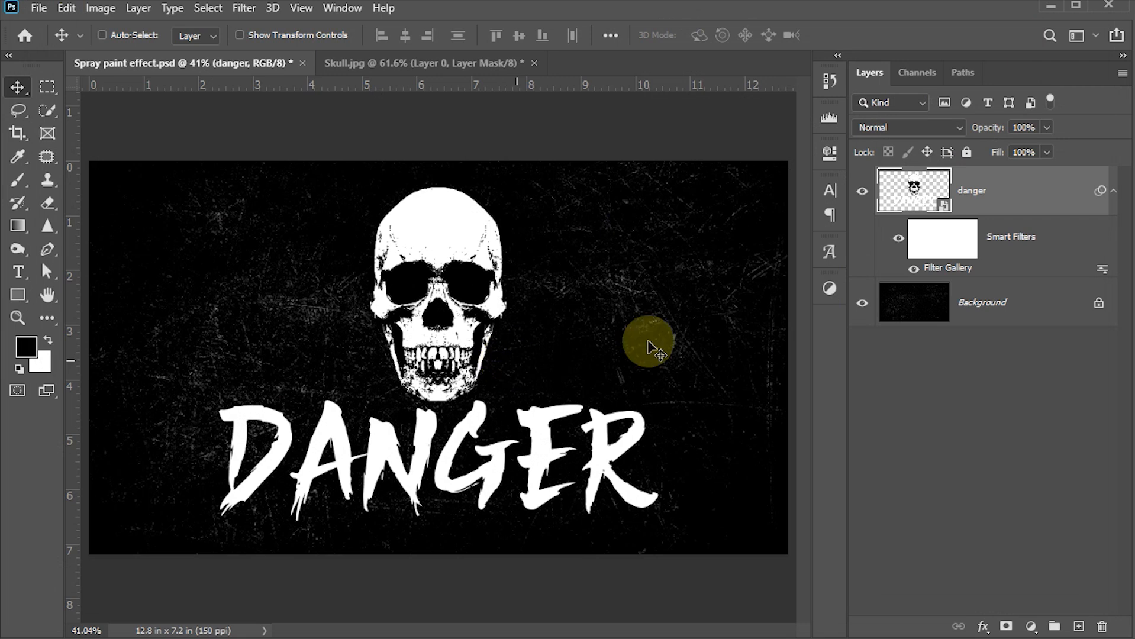
Wrap the danger layer in a new smart object and set its blend mode to Screen
right_click(1060, 195)
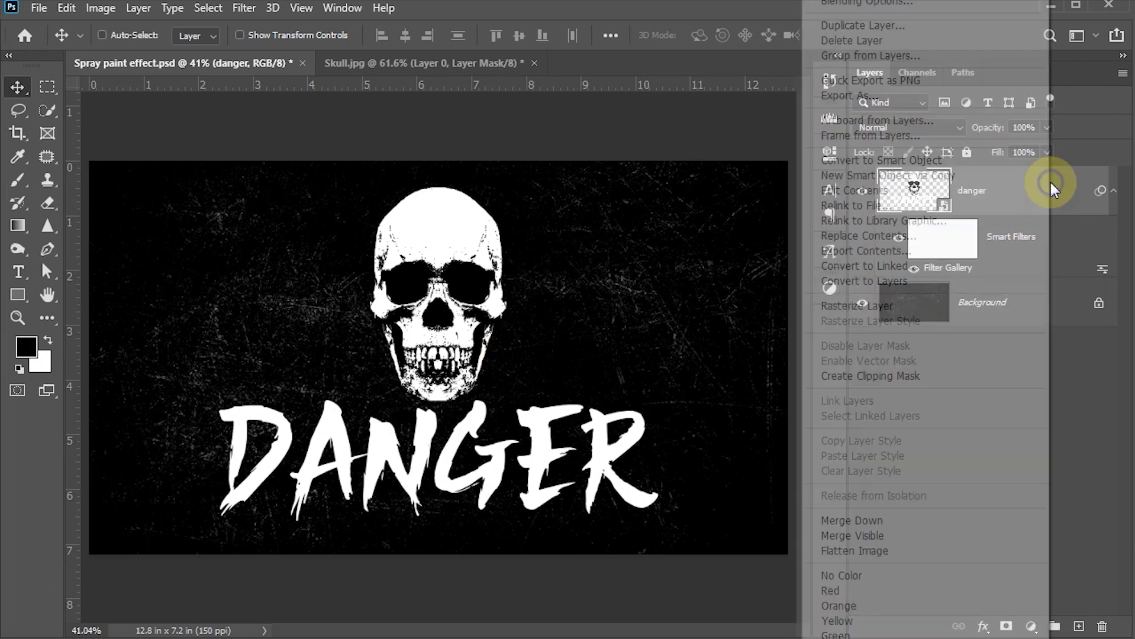
click(897, 164)
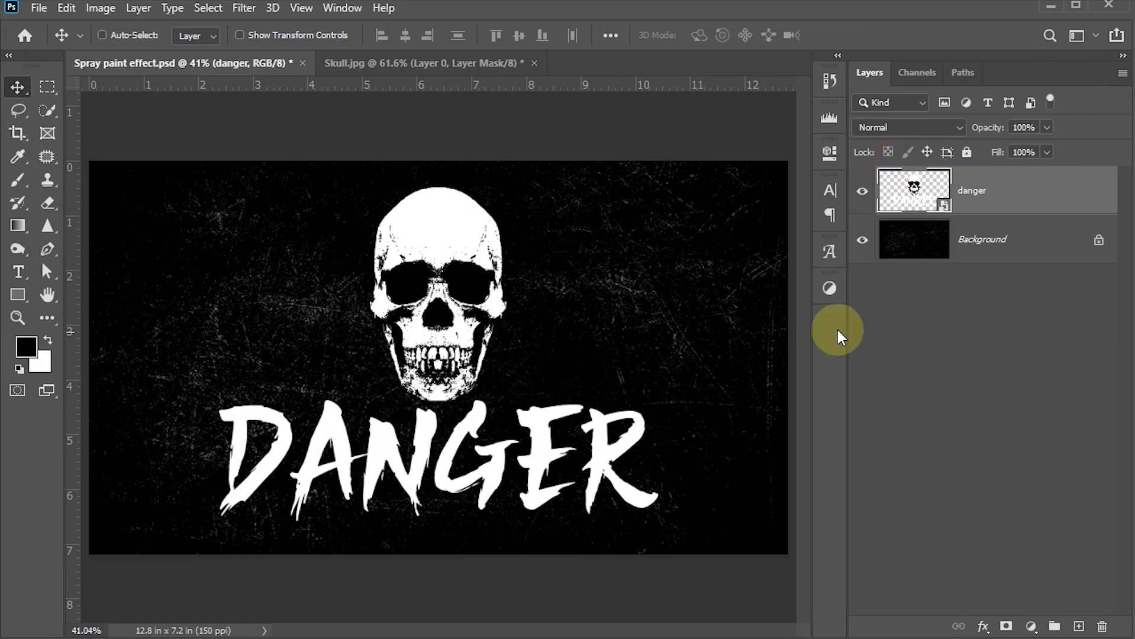
click(958, 128)
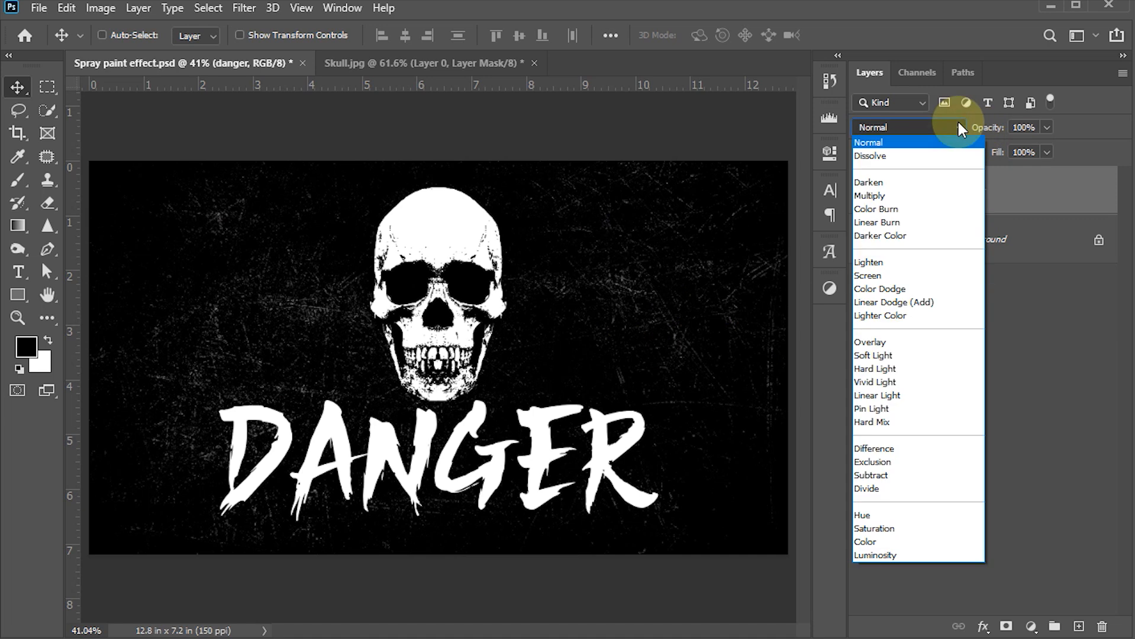
click(874, 275)
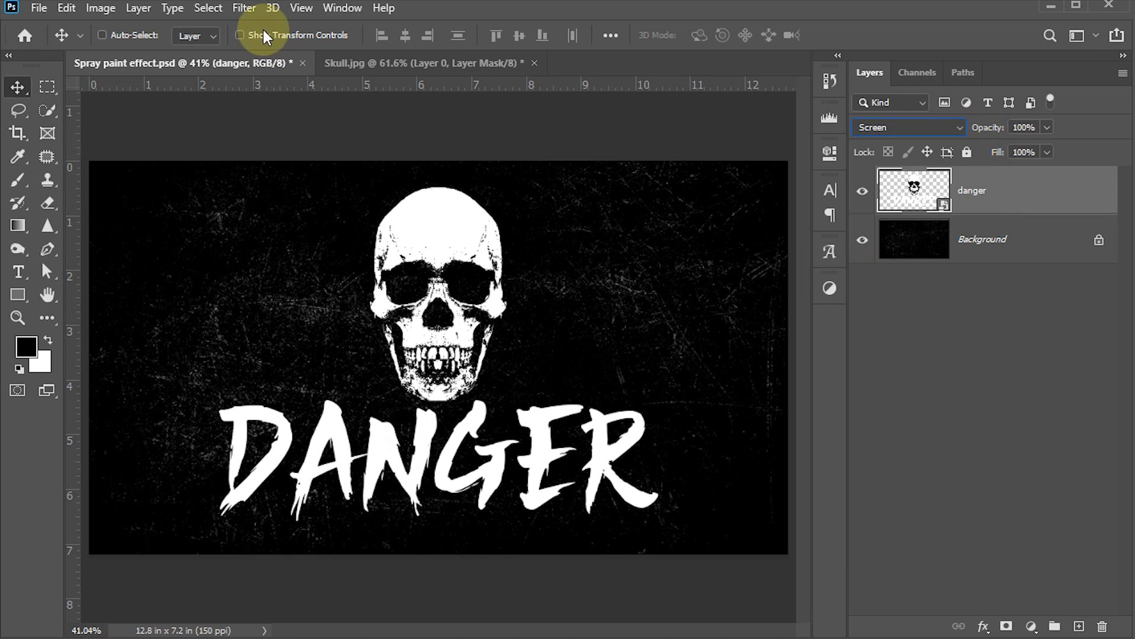
click(244, 8)
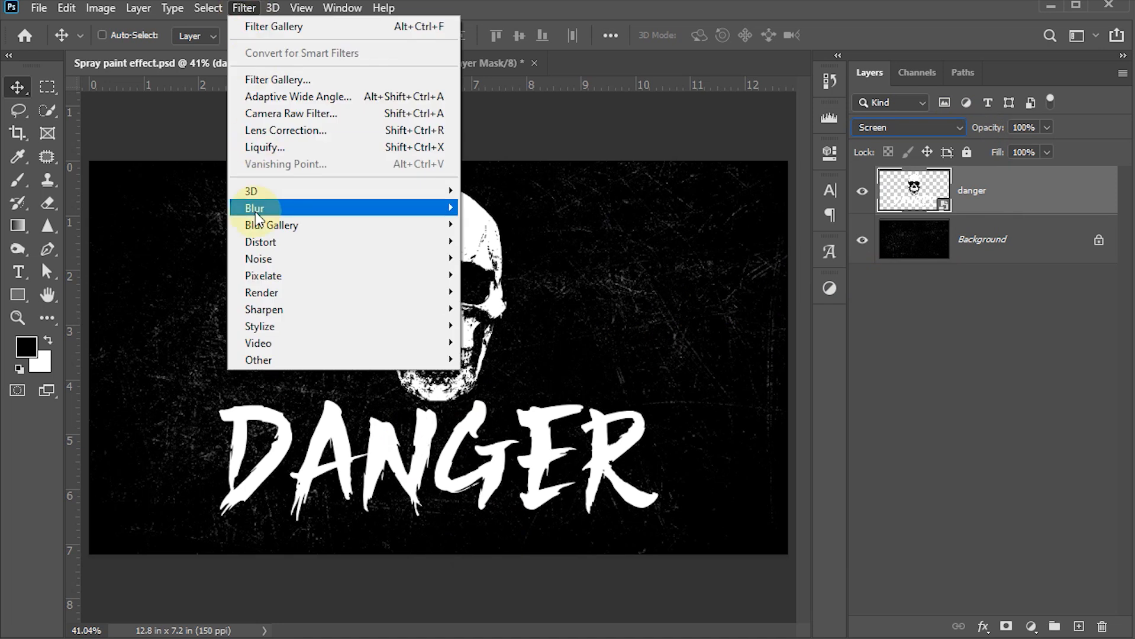
Apply a 7-pixel Gaussian Blur to the danger layer
mouse_move(258, 218)
click(529, 276)
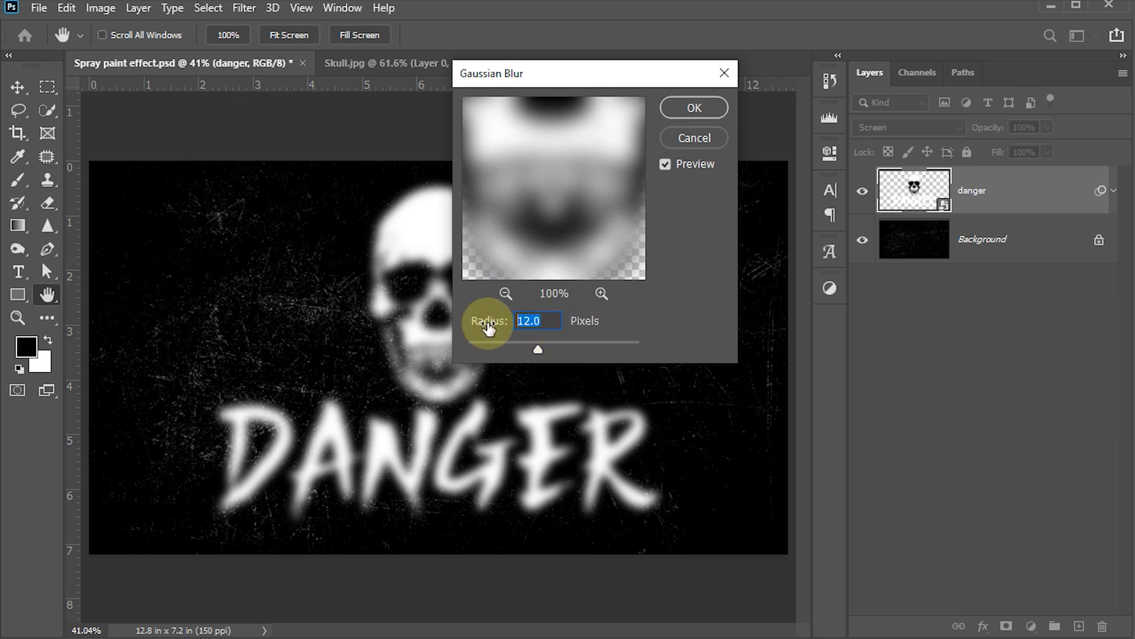
text(7)
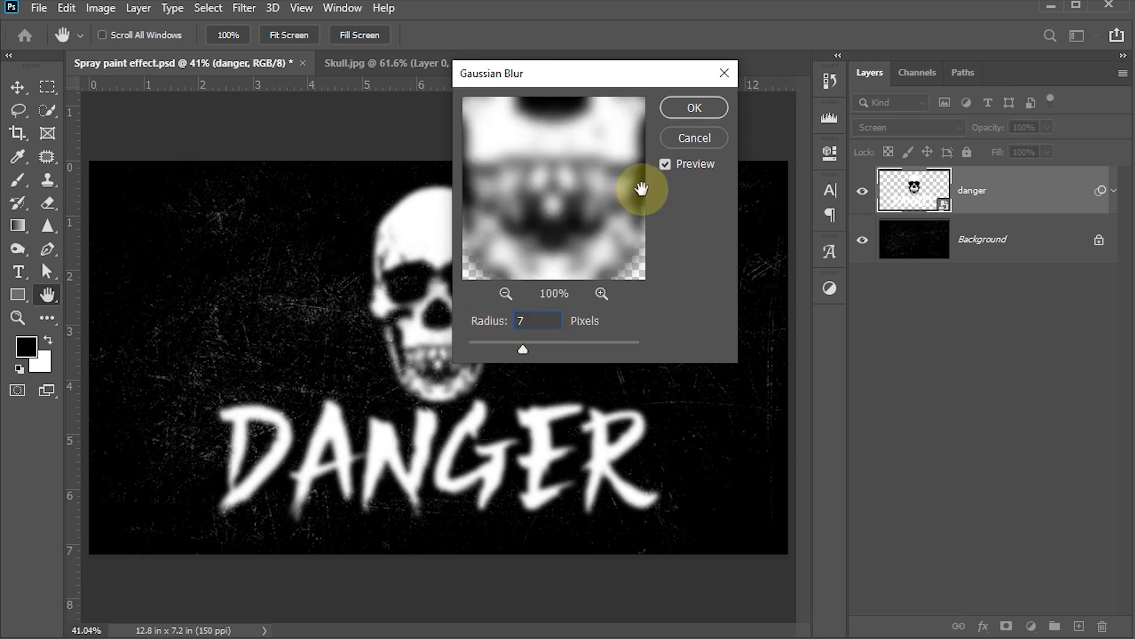
click(682, 114)
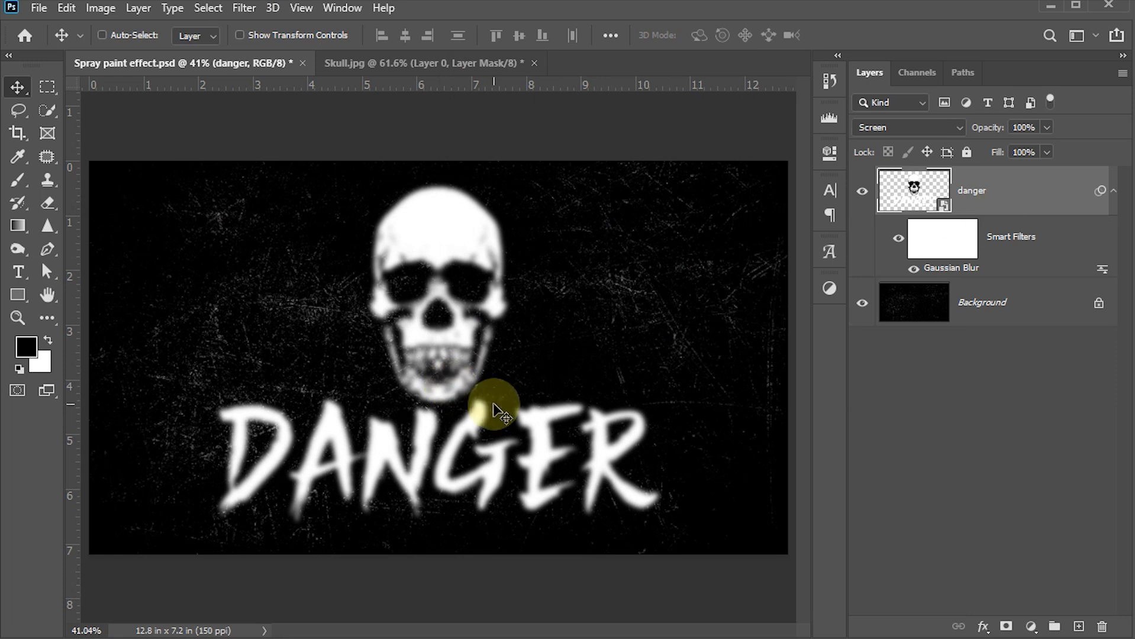
Add 28% monochromatic Gaussian noise to the danger layer
click(244, 8)
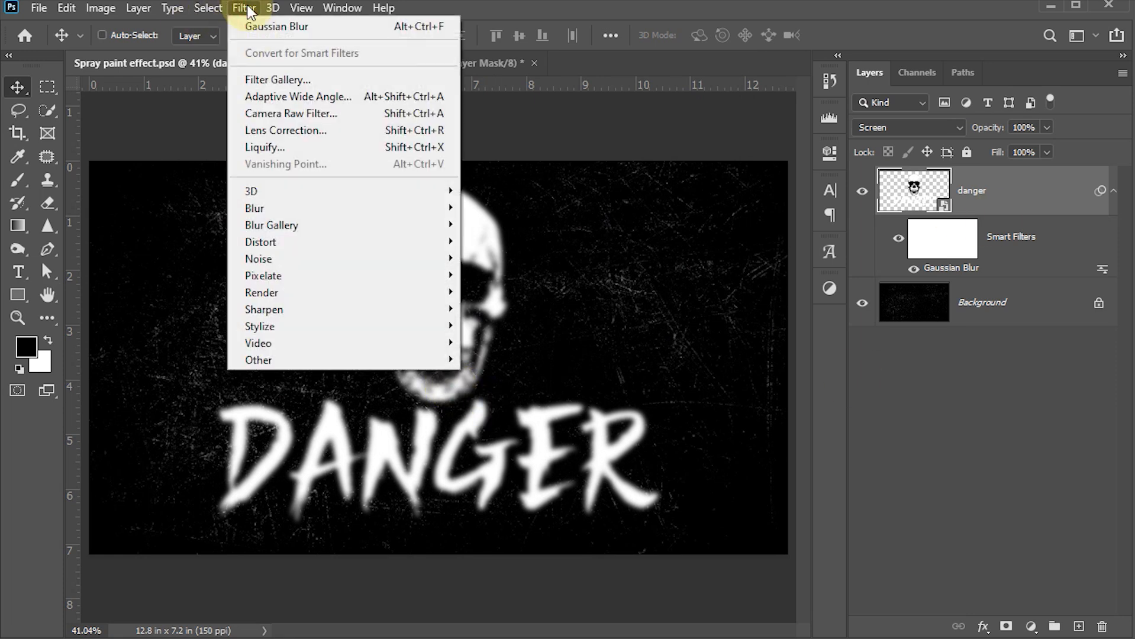
mouse_move(273, 259)
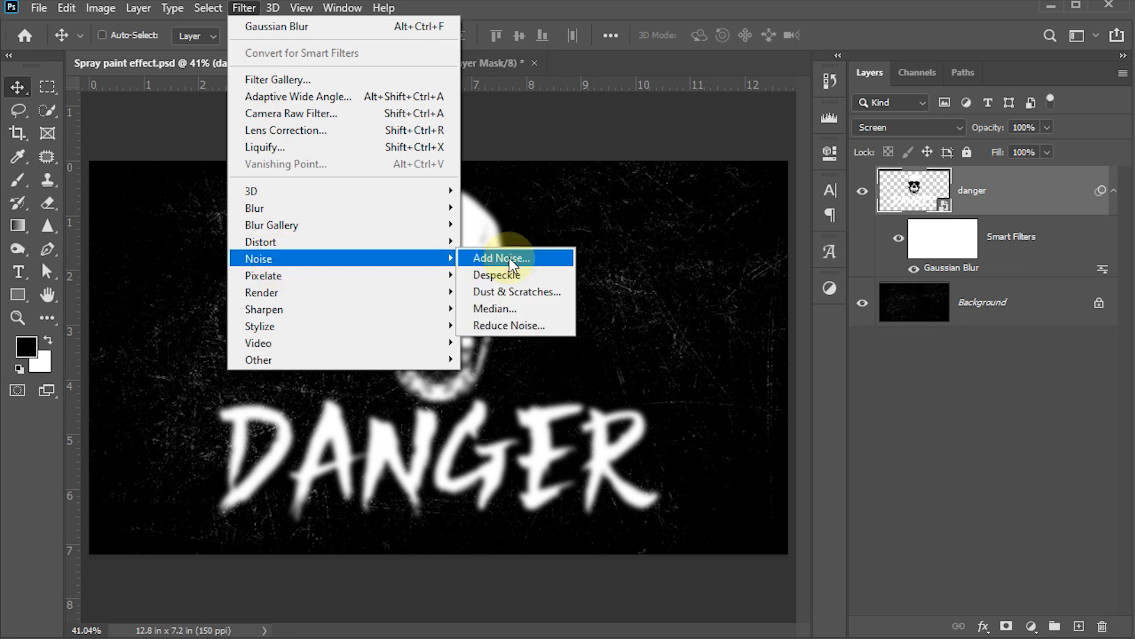
click(509, 260)
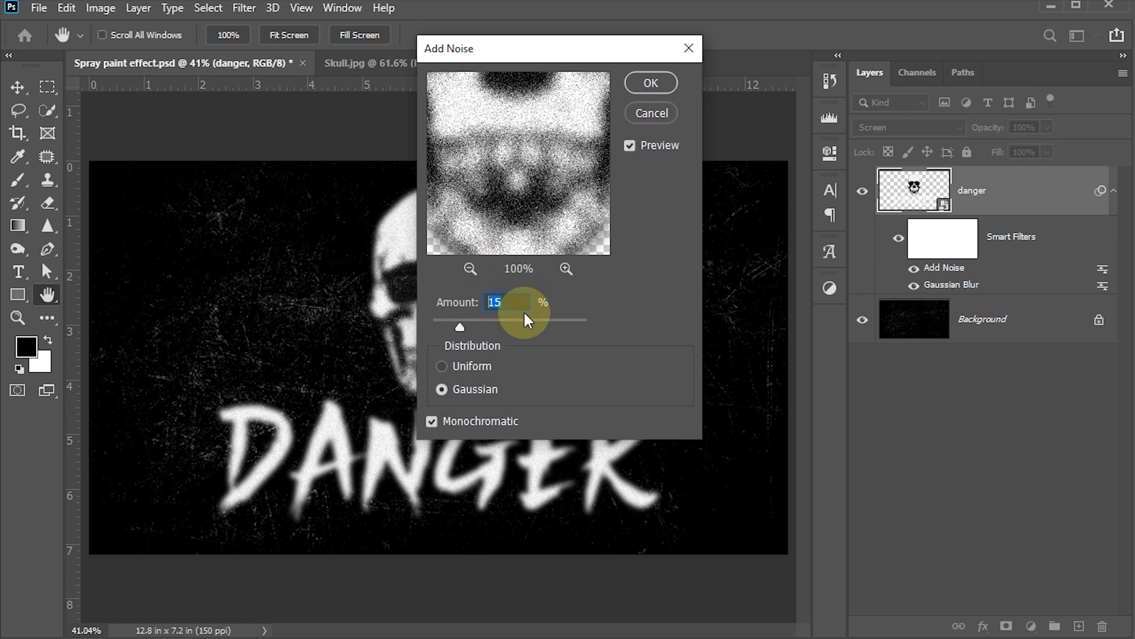
text(28)
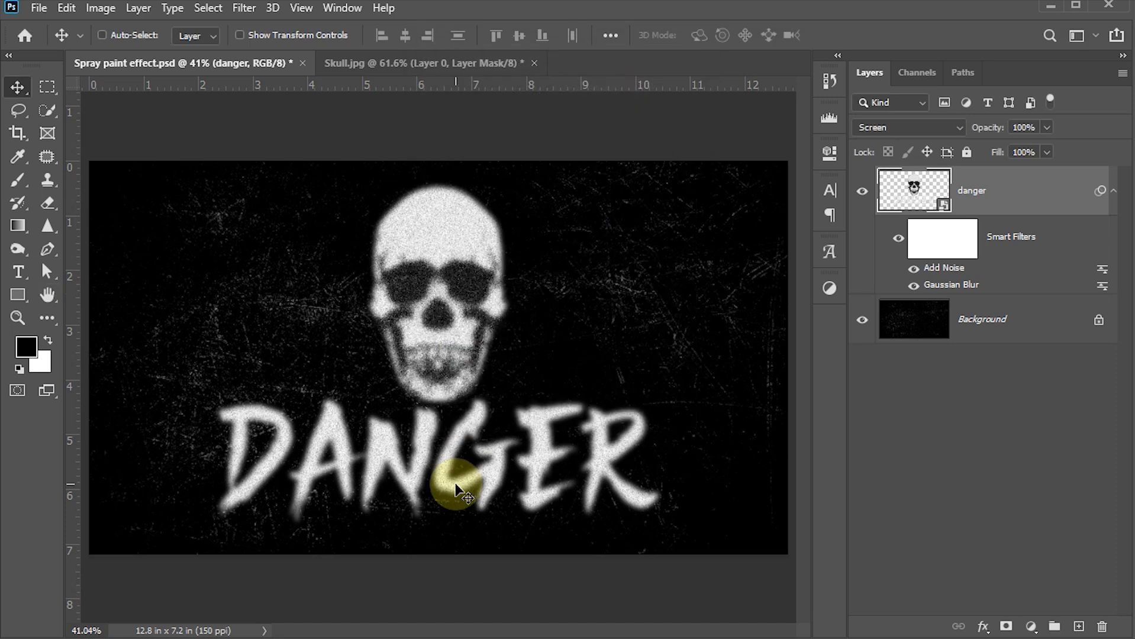
key(ctrl+s)
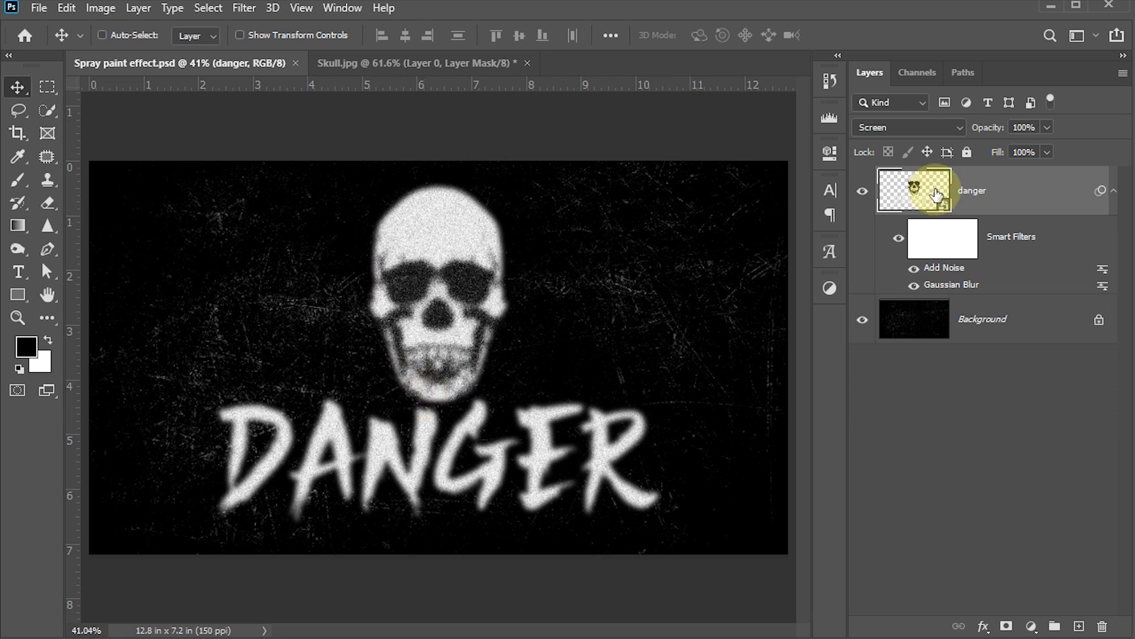
Add a layer mask to the danger layer and pick a large spatter brush preset
click(1007, 629)
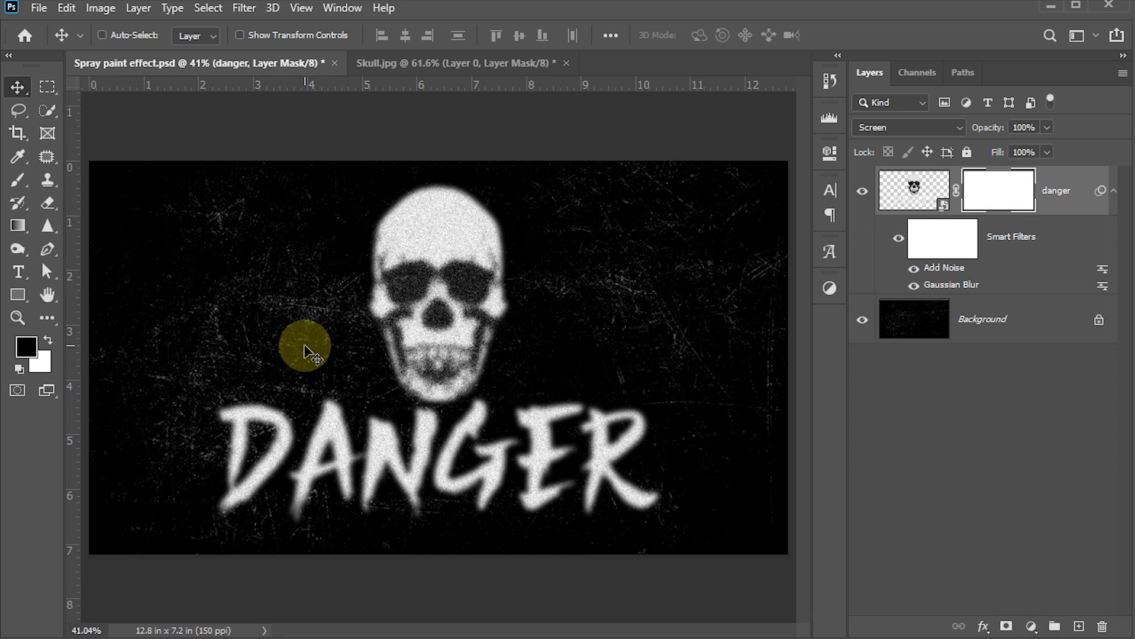
key(b)
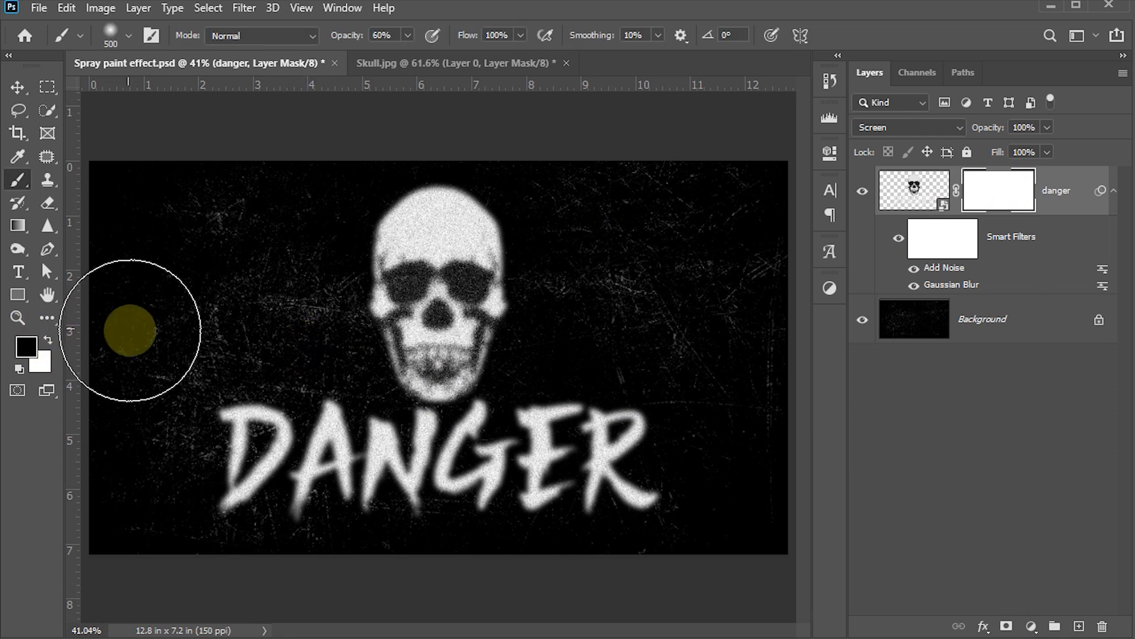
click(130, 35)
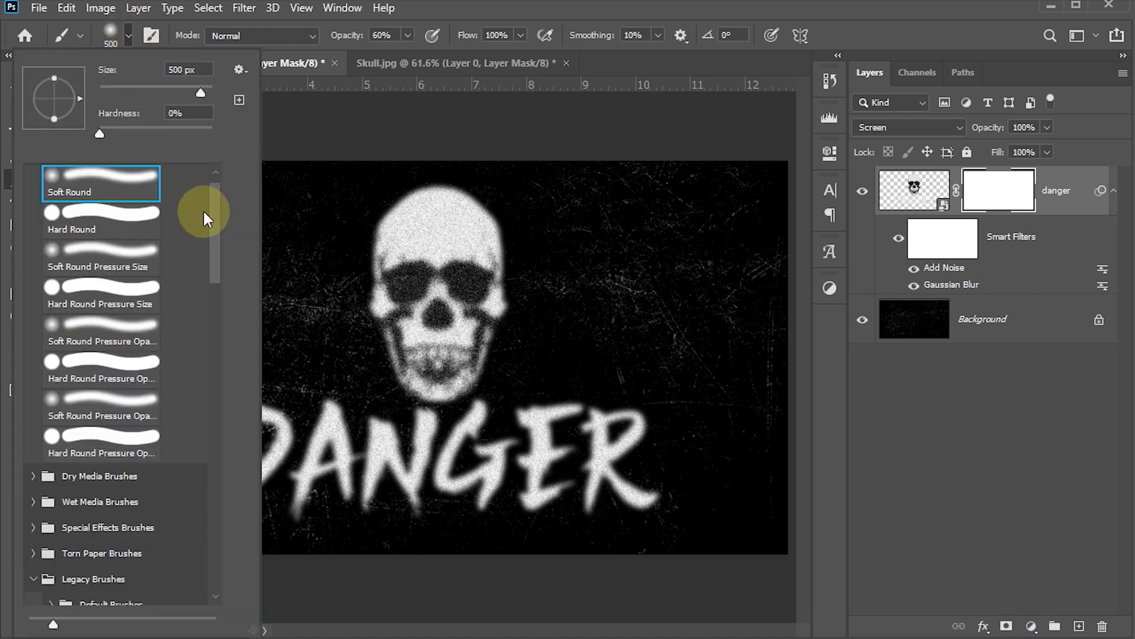
drag(215, 208, 220, 431)
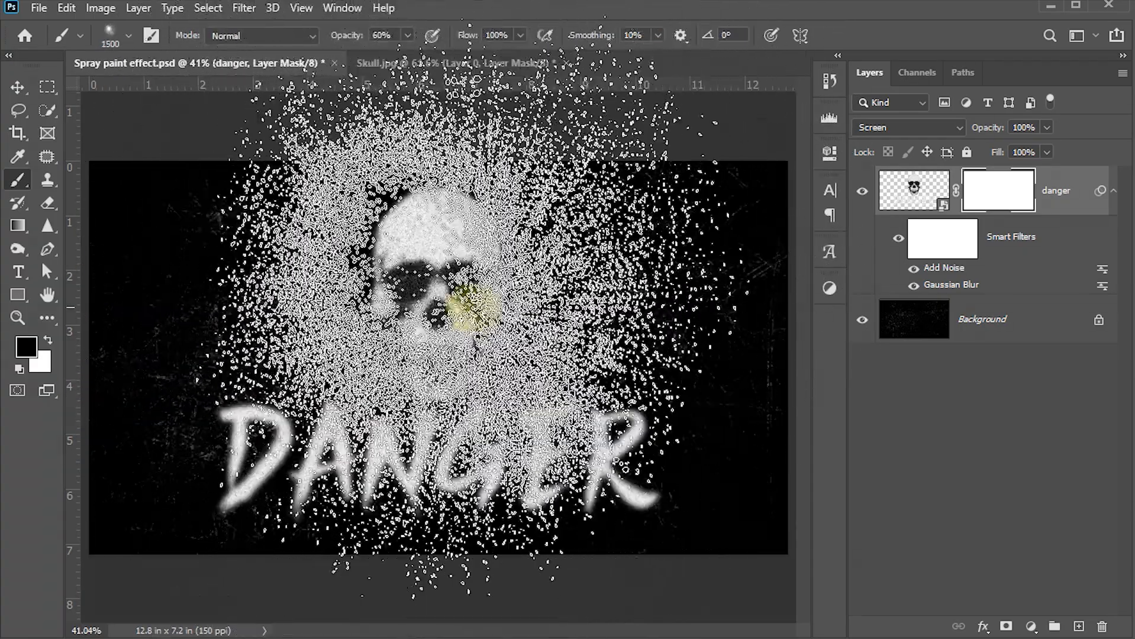
key(bracketleft)
key(bracketleft)
key(bracketleft)
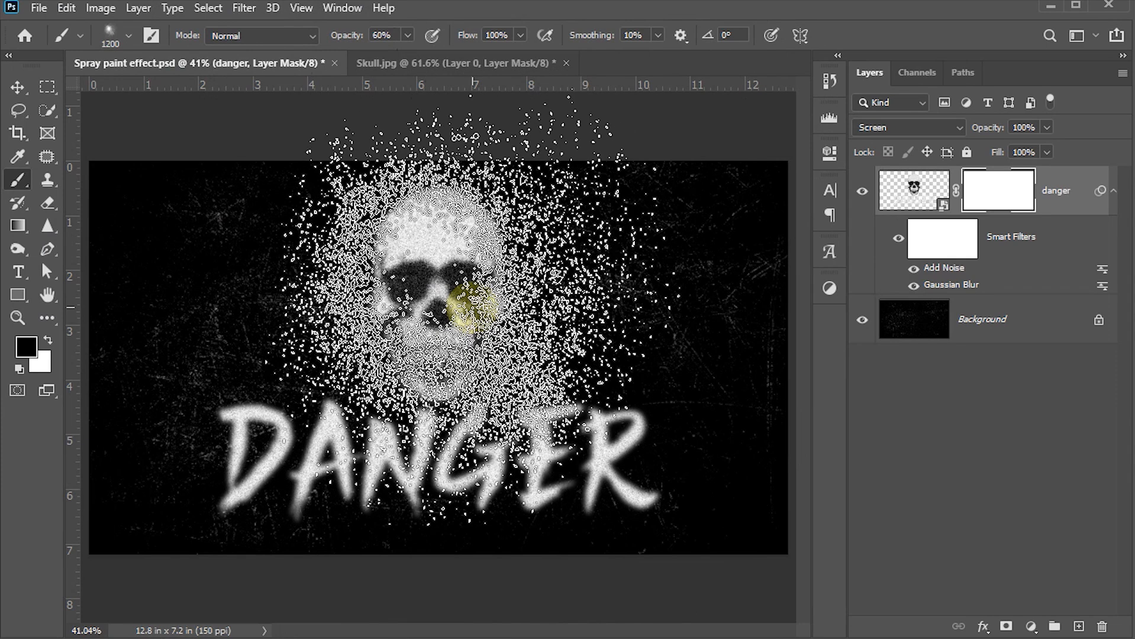
key(bracketleft)
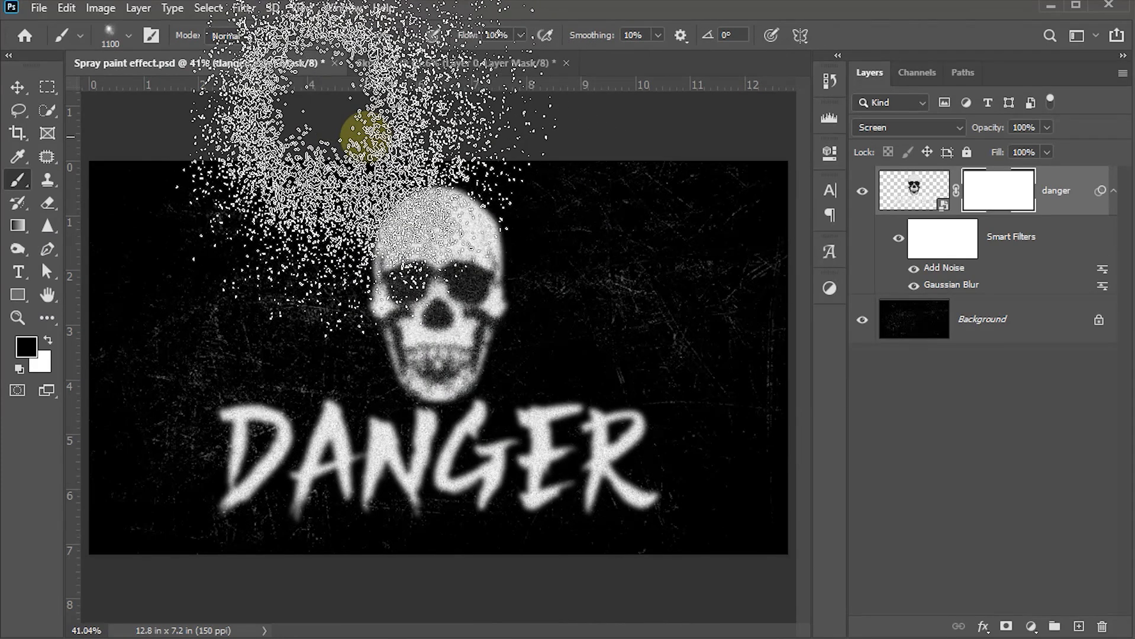
Spray black dabs at 800–900 px over the skull's top, the R, and both skull sides
click(366, 136)
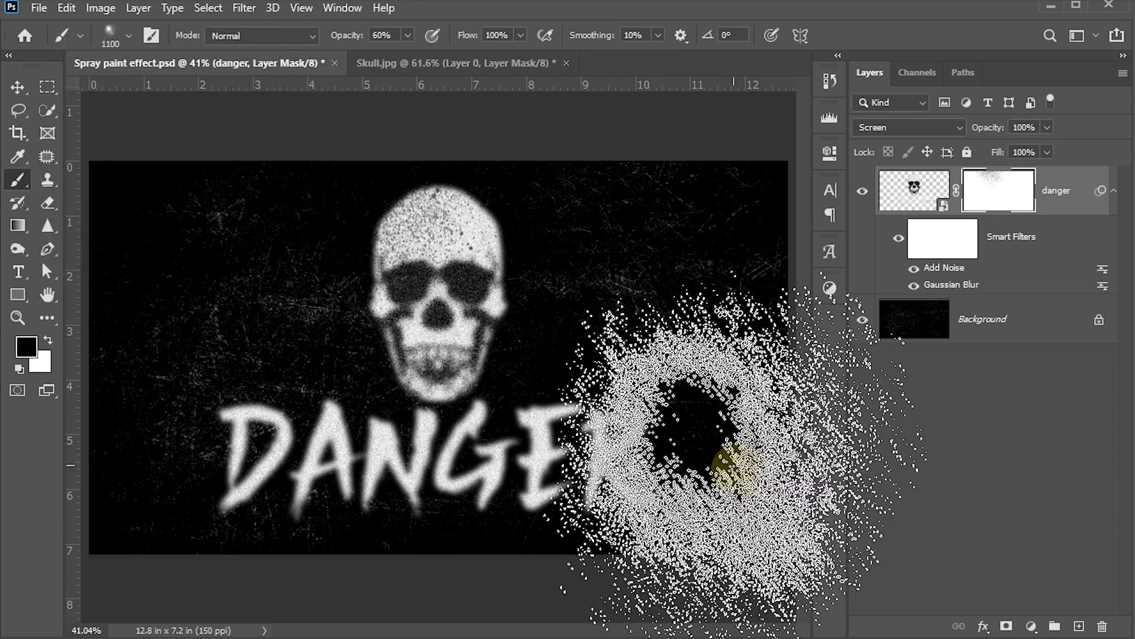
key(bracketleft)
key(bracketleft)
key(bracketleft)
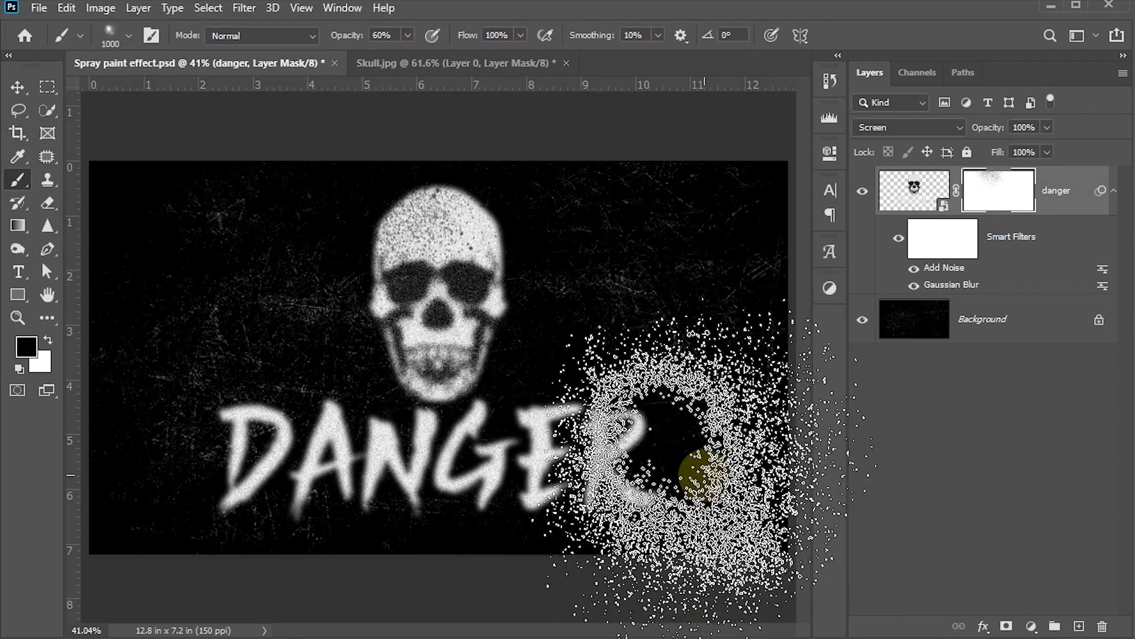
key(bracketright)
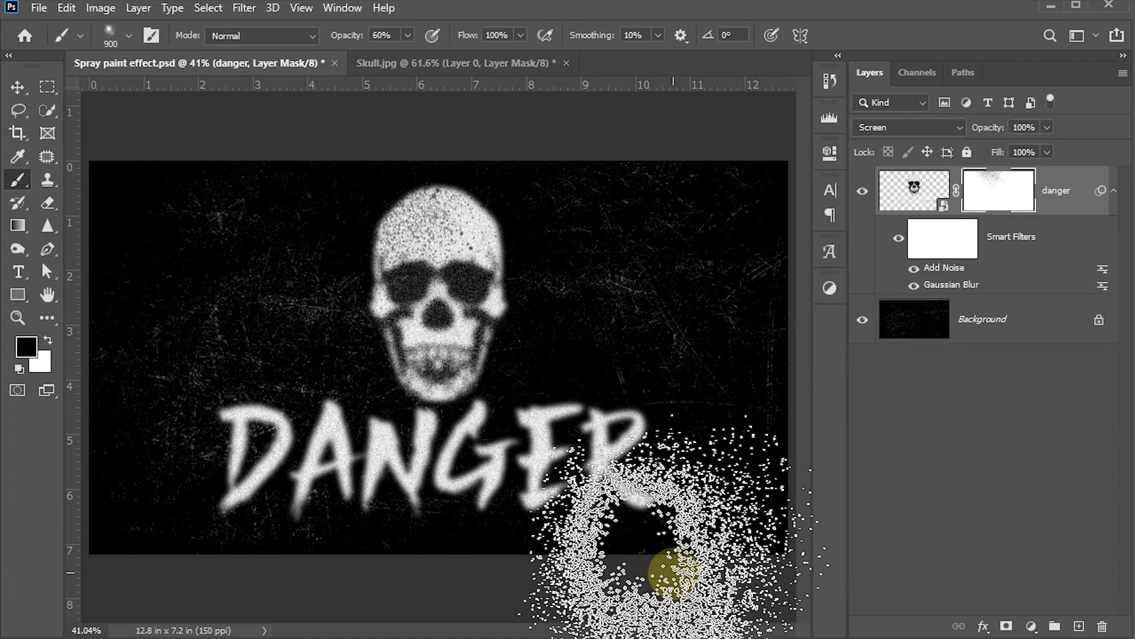
click(708, 574)
click(242, 353)
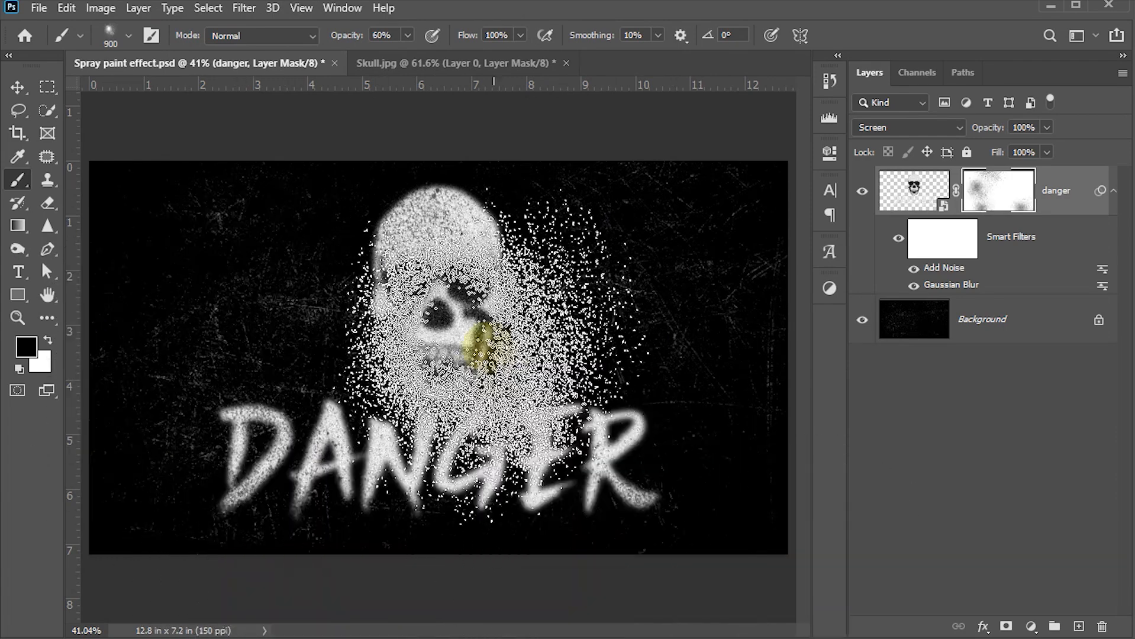
click(572, 319)
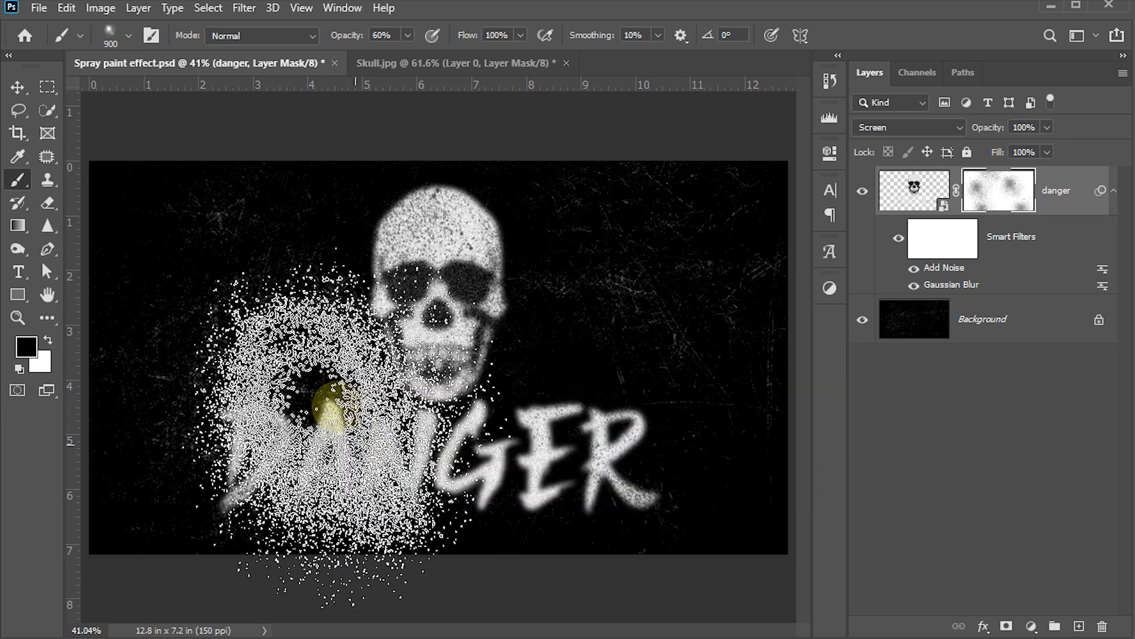
click(360, 394)
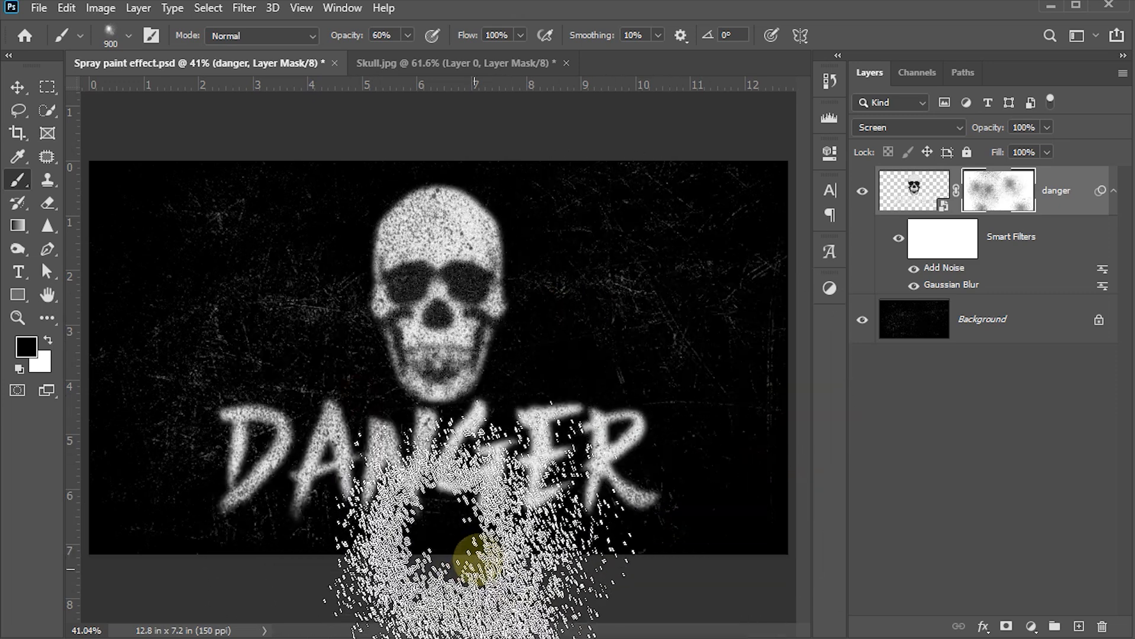
Fade the bottom edges of the letters with a 600 px spray
key(bracketleft)
key(bracketleft)
key(bracketleft)
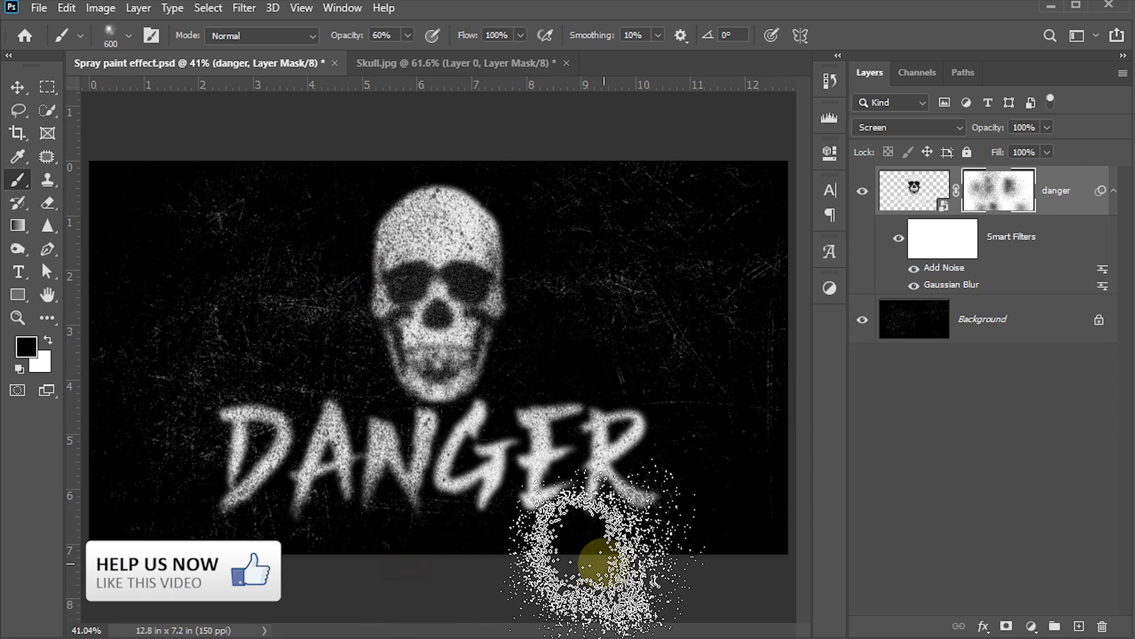
click(543, 545)
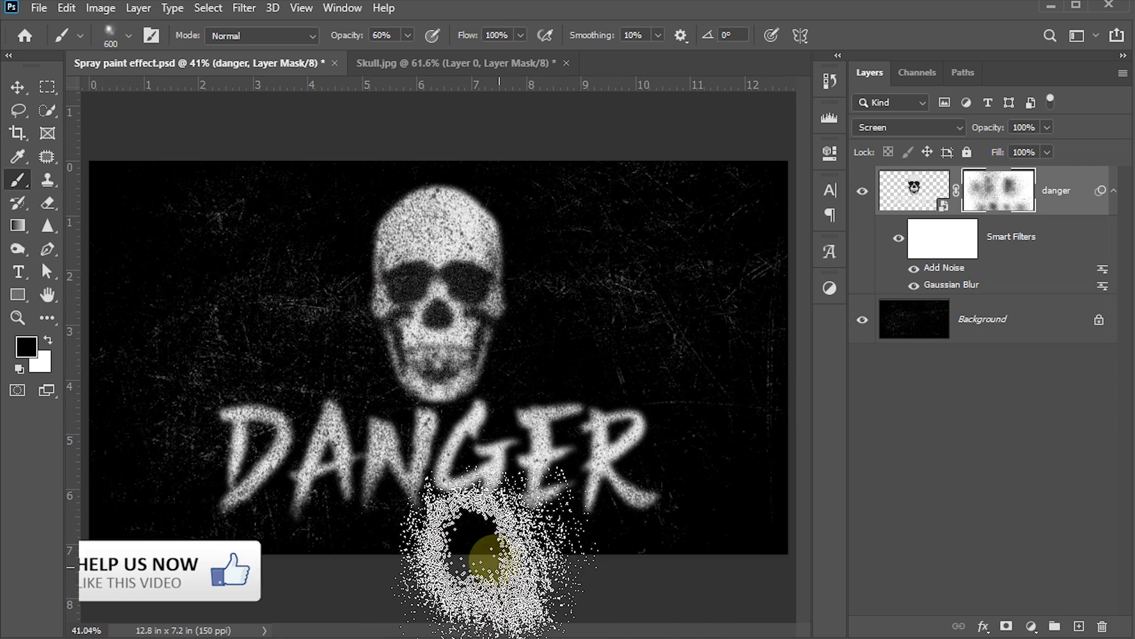
click(492, 549)
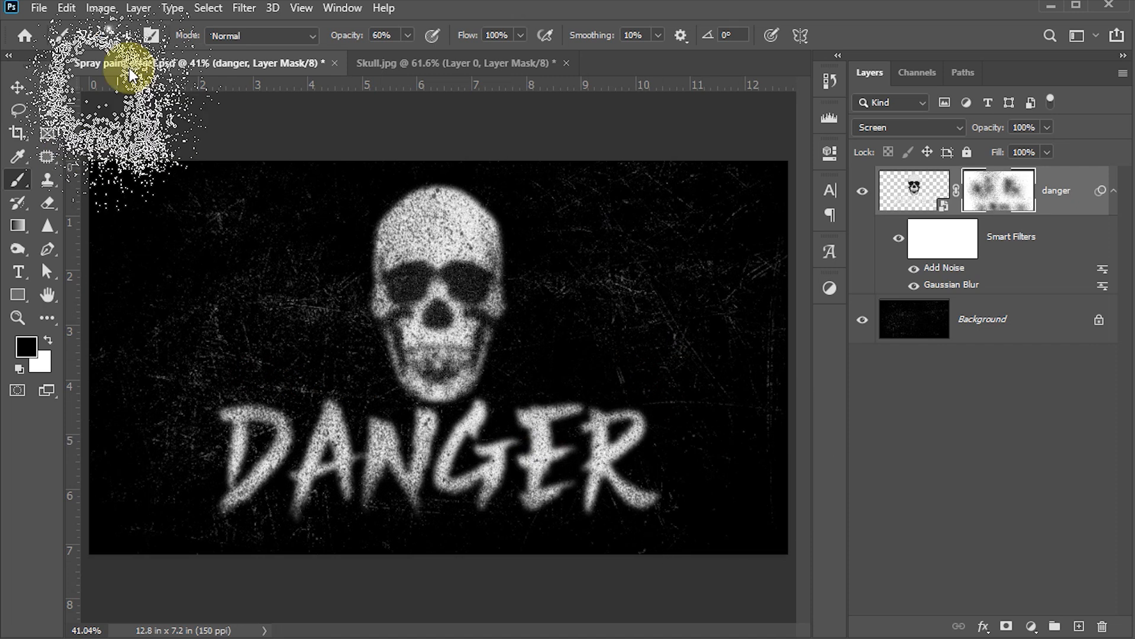
Select the Spray 4 brush and shrink it to about 1300 px
click(131, 40)
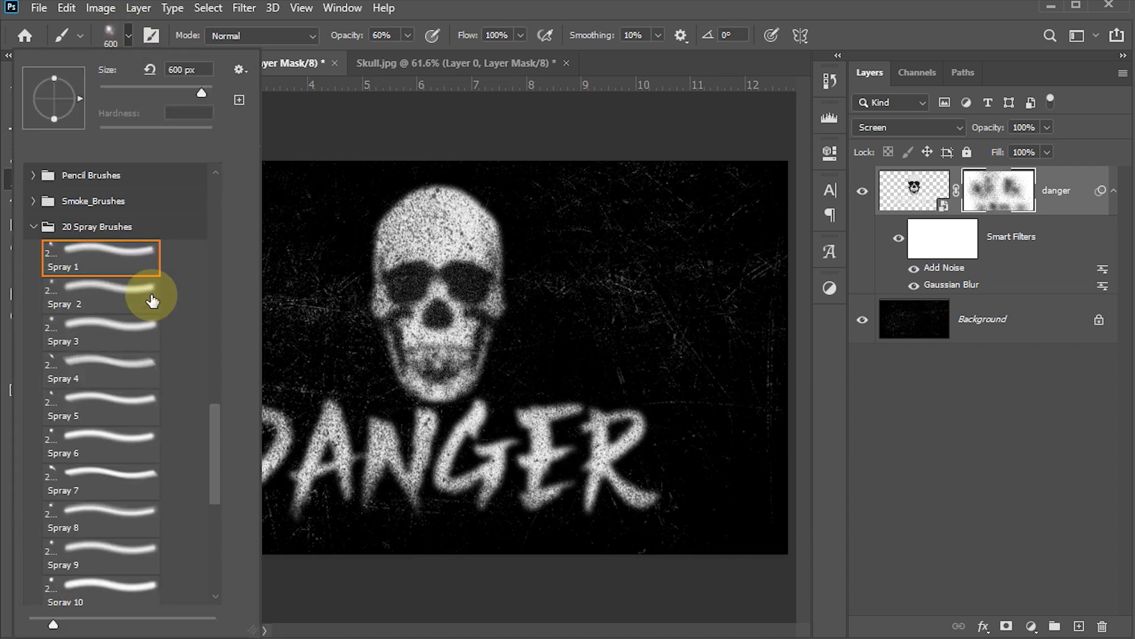
click(110, 365)
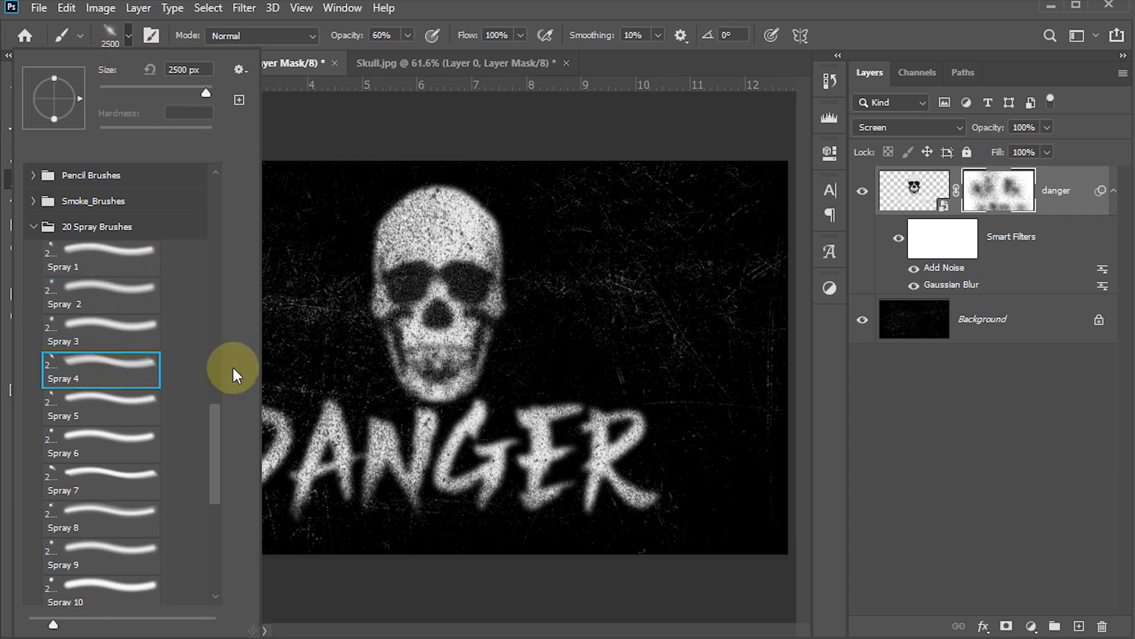
key(Return)
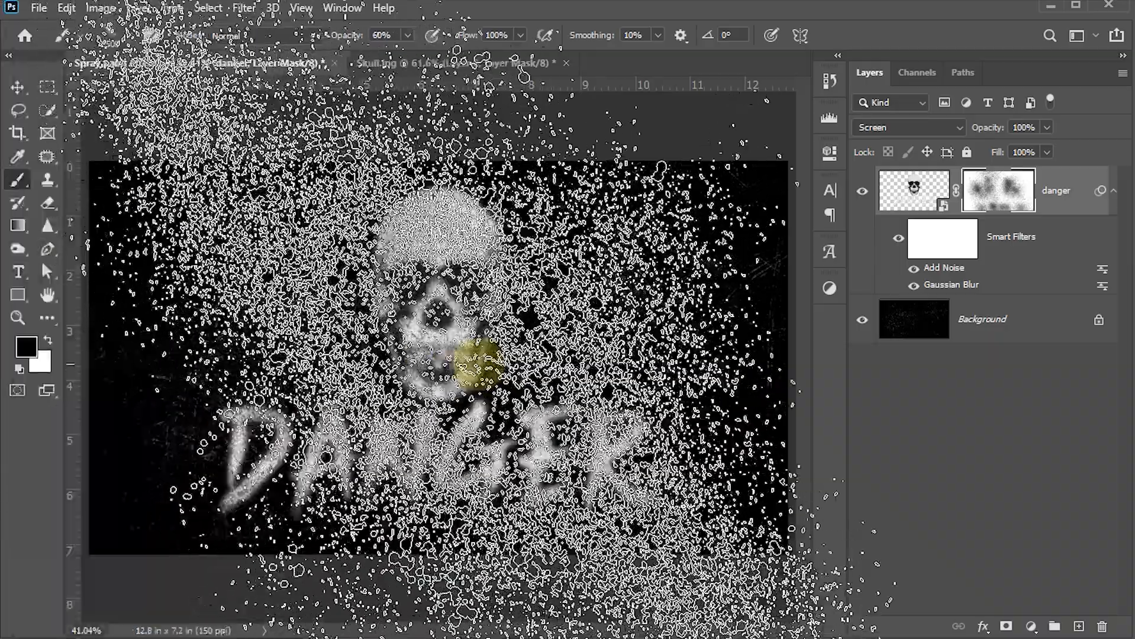
key(bracketleft)
key(bracketleft)
key(bracketleft)
key(bracketleft)
key(bracketleft)
key(bracketleft)
key(bracketleft)
key(bracketleft)
key(bracketleft)
key(bracketleft)
key(bracketleft)
key(bracketleft)
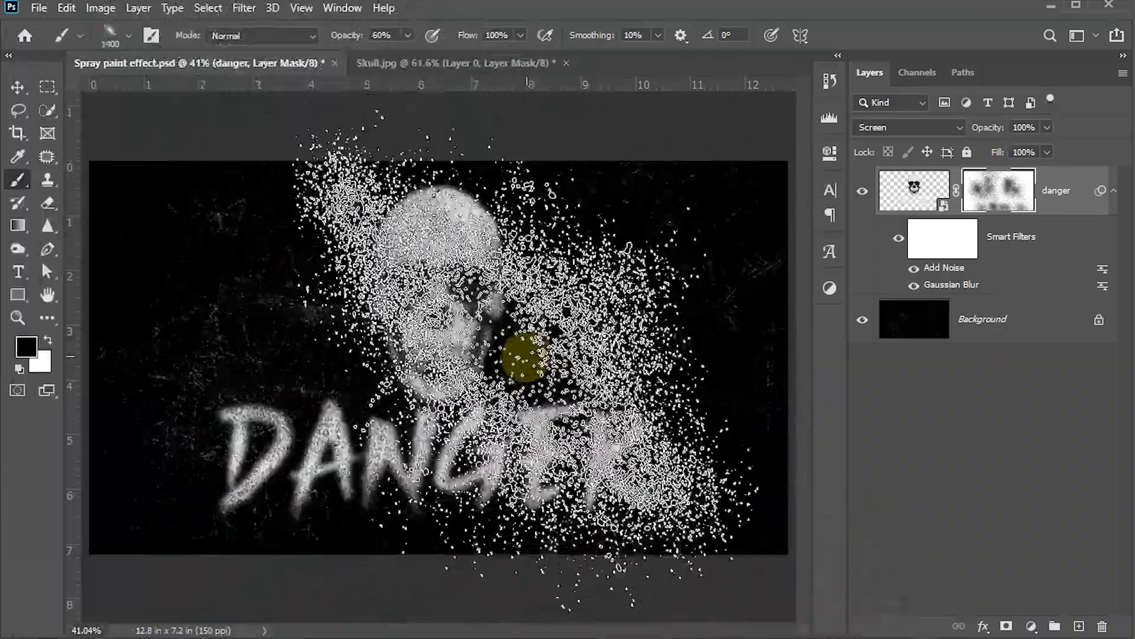
key(bracketleft)
key(bracketleft)
key(bracketleft)
key(bracketleft)
key(bracketleft)
key(bracketleft)
key(bracketleft)
key(bracketleft)
key(bracketleft)
key(bracketleft)
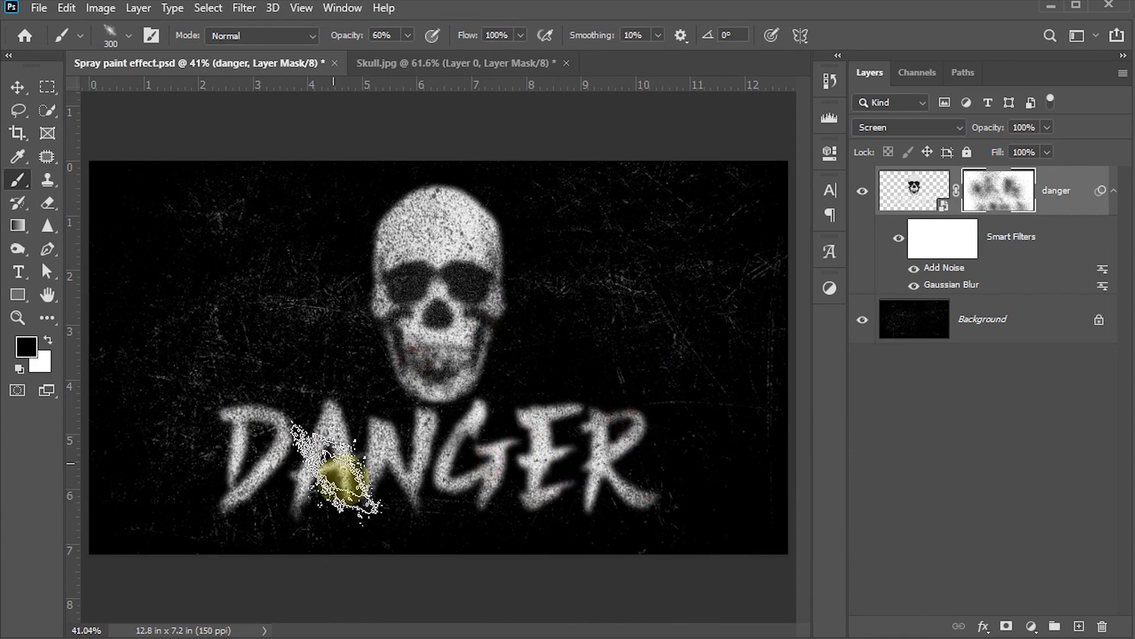
Spray away the edges around the D, the N and the skull's jaw
click(299, 511)
click(266, 393)
click(227, 481)
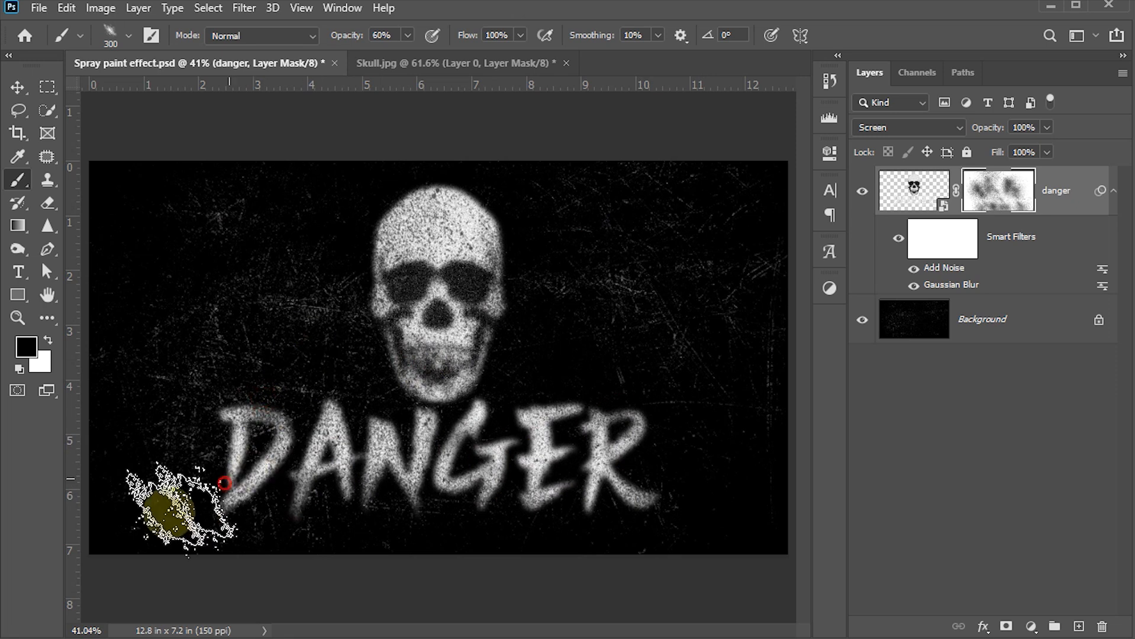
click(382, 414)
click(364, 410)
click(422, 381)
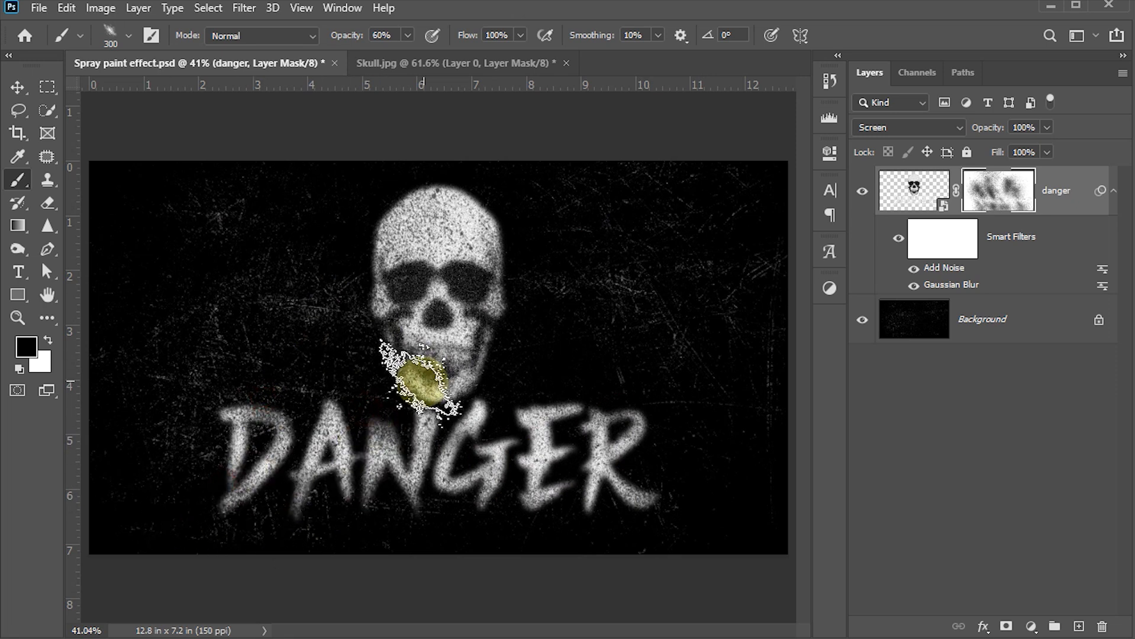
Enlarge the brush to 600 px and spray-mask the area left of the skull
key(bracketright)
key(bracketright)
key(bracketright)
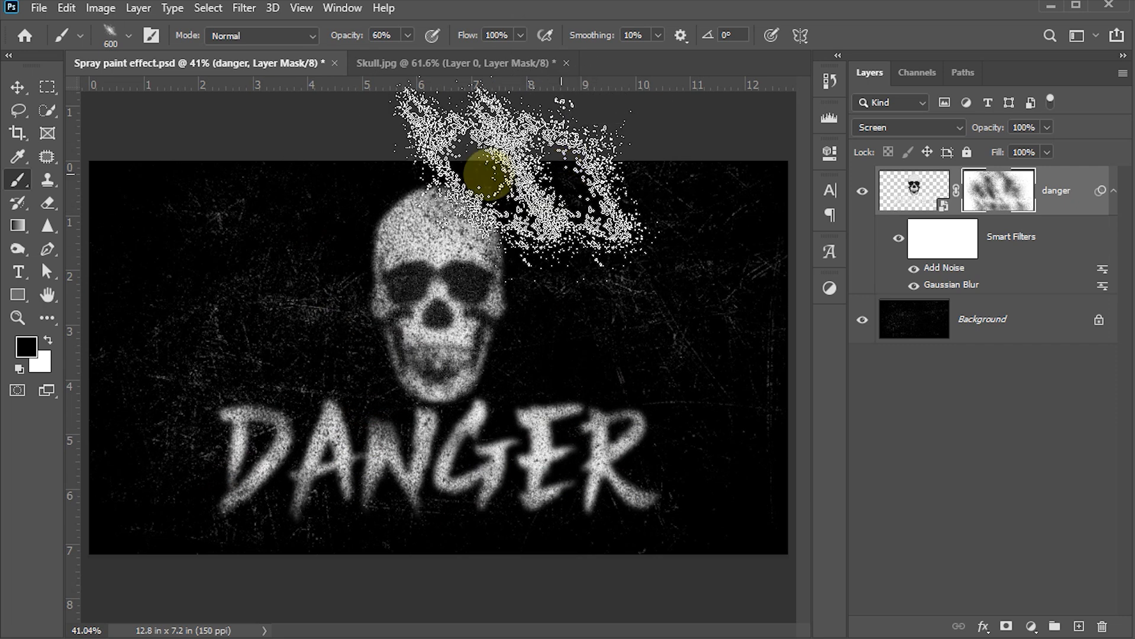
click(260, 361)
click(277, 312)
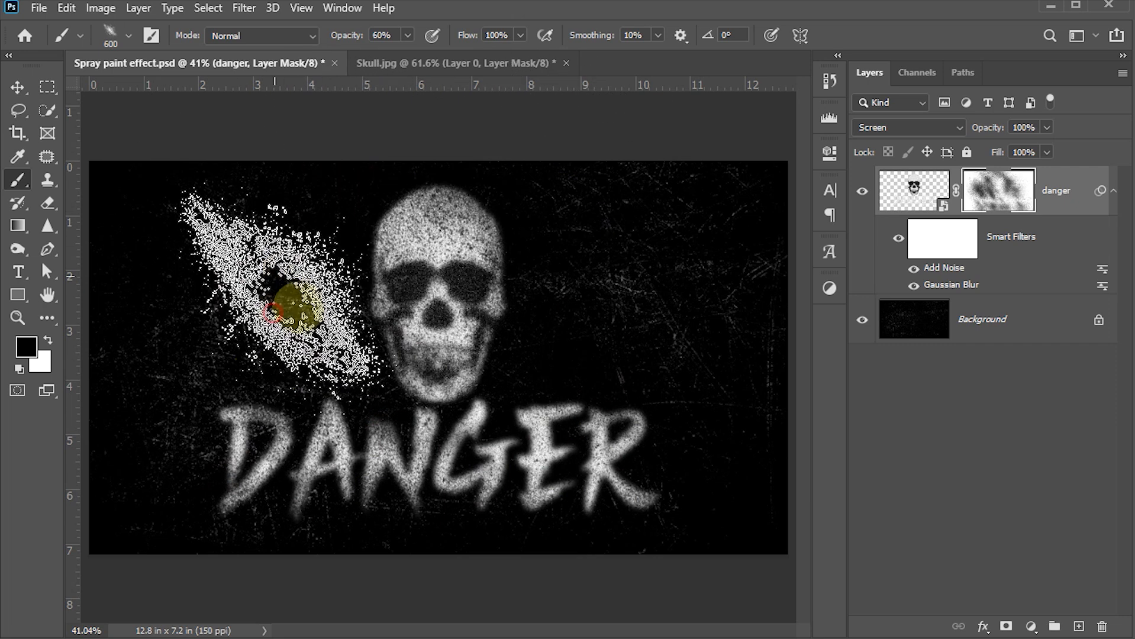
click(316, 353)
At 400 px, fade below DANGER, the letter bottoms, and the E and R
key(bracketleft)
key(bracketleft)
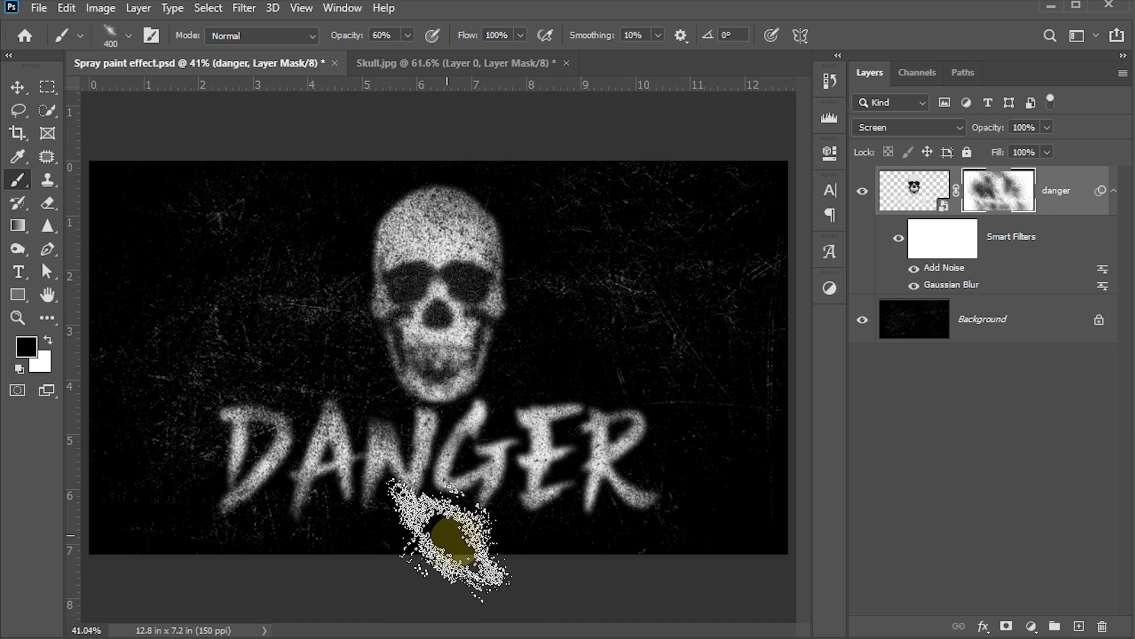
click(447, 566)
click(385, 523)
click(427, 524)
click(499, 524)
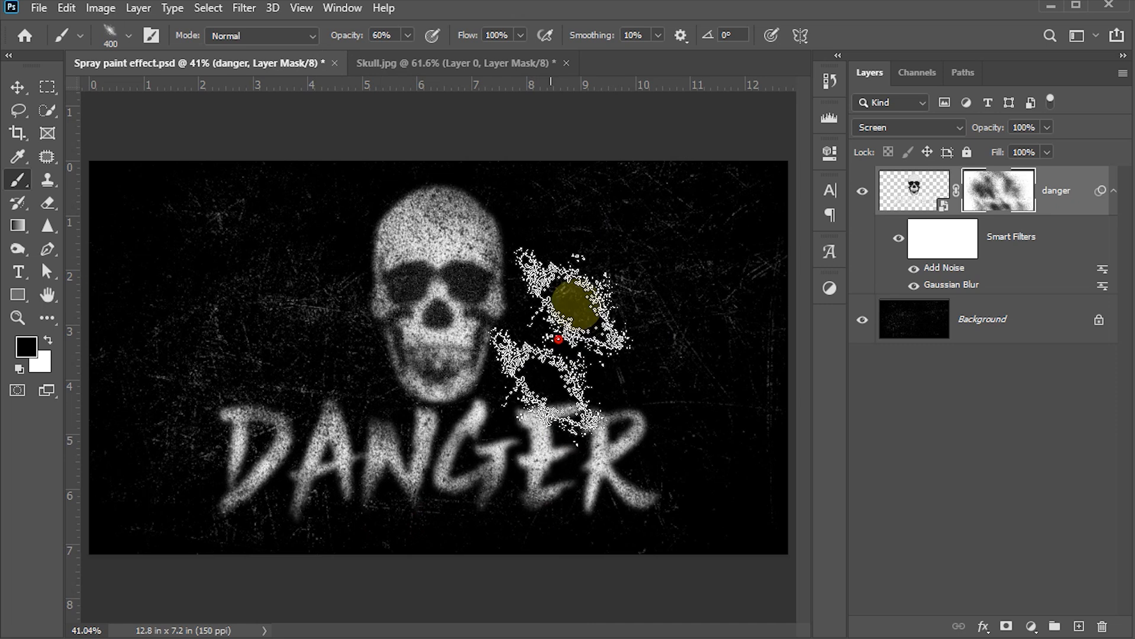
click(568, 414)
click(611, 418)
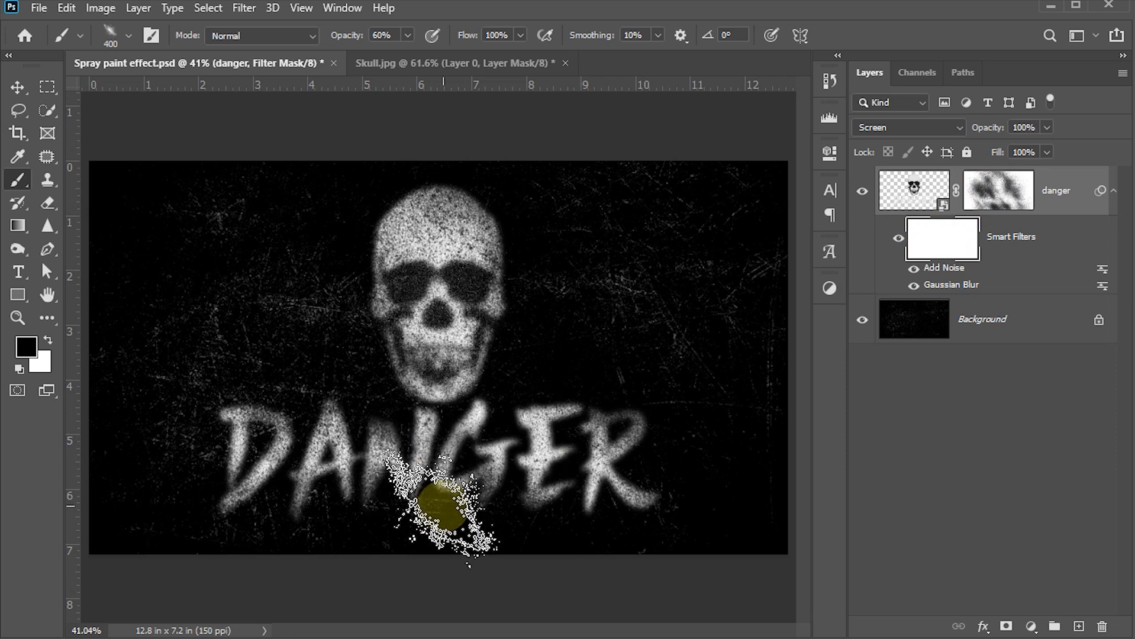
Paint the Smart Filters mask to sharpen the jaw and D, restoring blur over the G
mouse_move(446, 510)
mouse_down()
mouse_move(574, 547)
mouse_move(436, 378)
mouse_move(577, 580)
mouse_move(468, 320)
mouse_up()
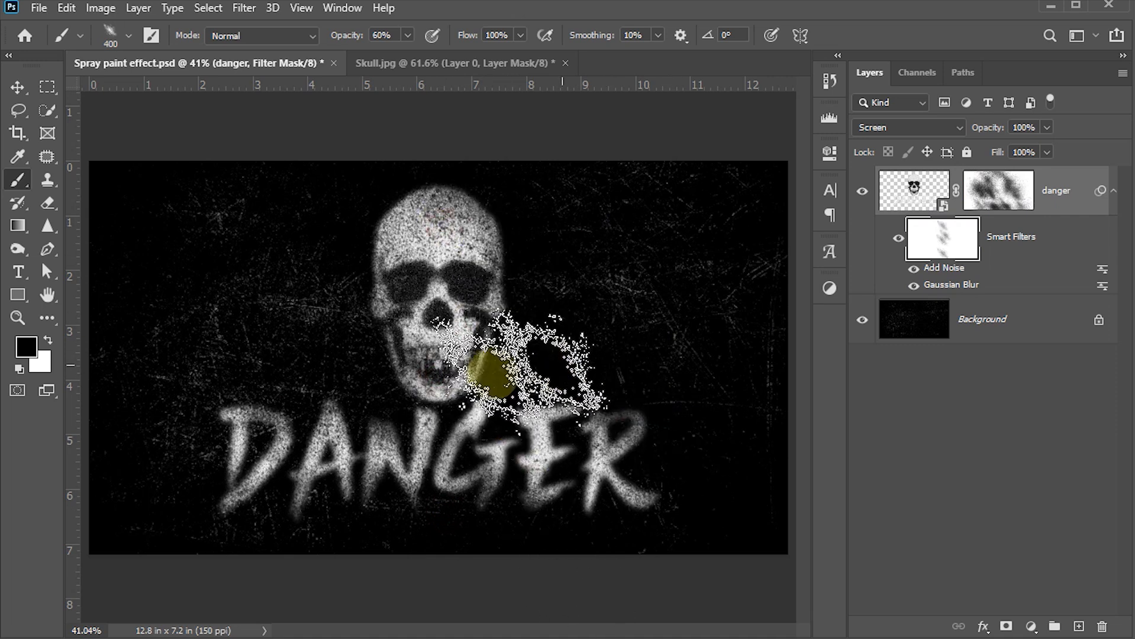
drag(257, 438, 266, 462)
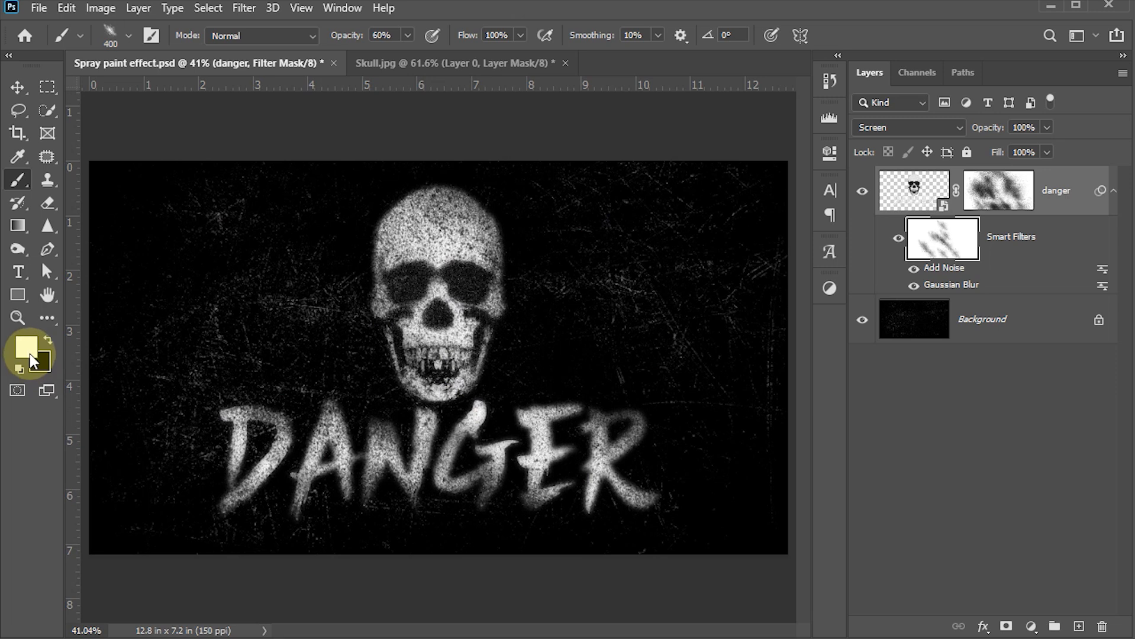
drag(474, 406, 544, 501)
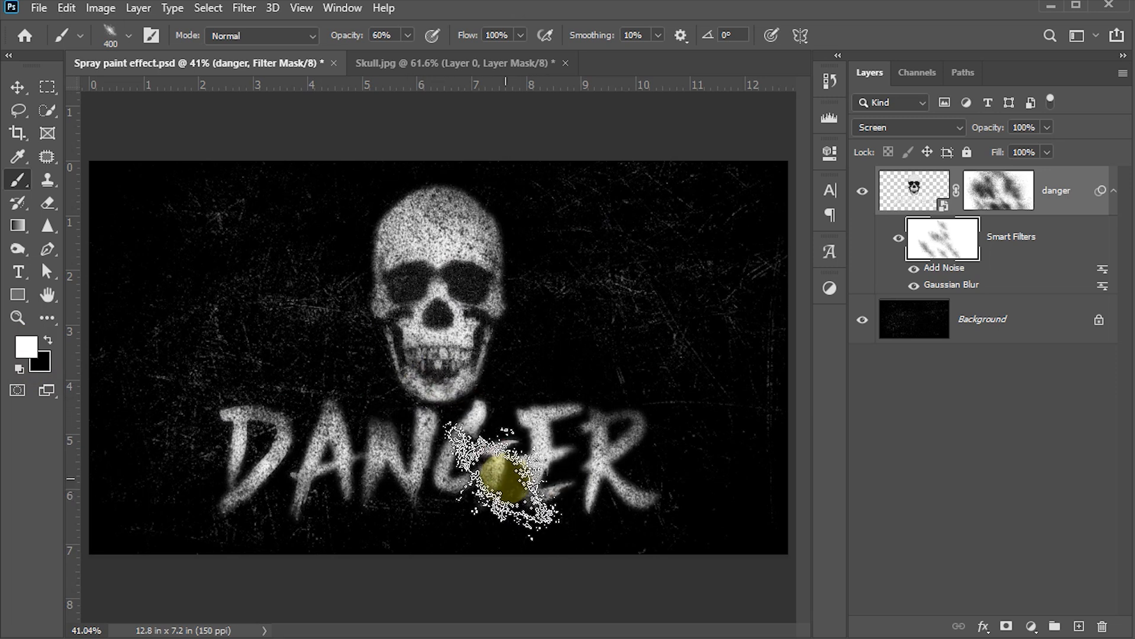
key(x)
click(251, 499)
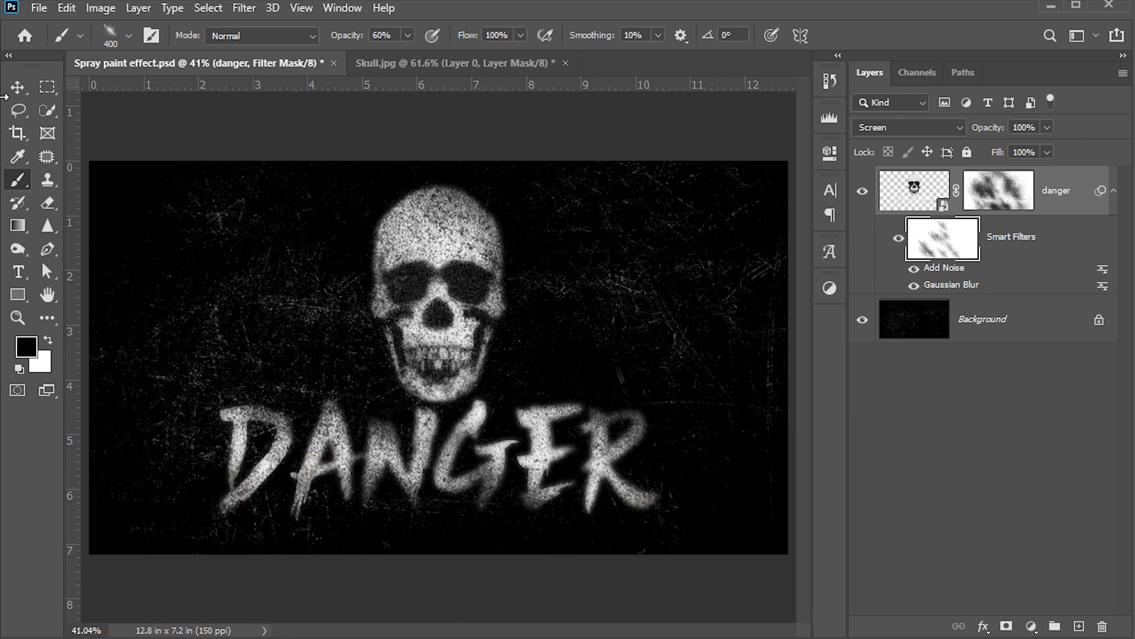
Switch to the Move tool, hide all panels, fit the canvas and zoom to review the artwork
click(17, 87)
key(Tab)
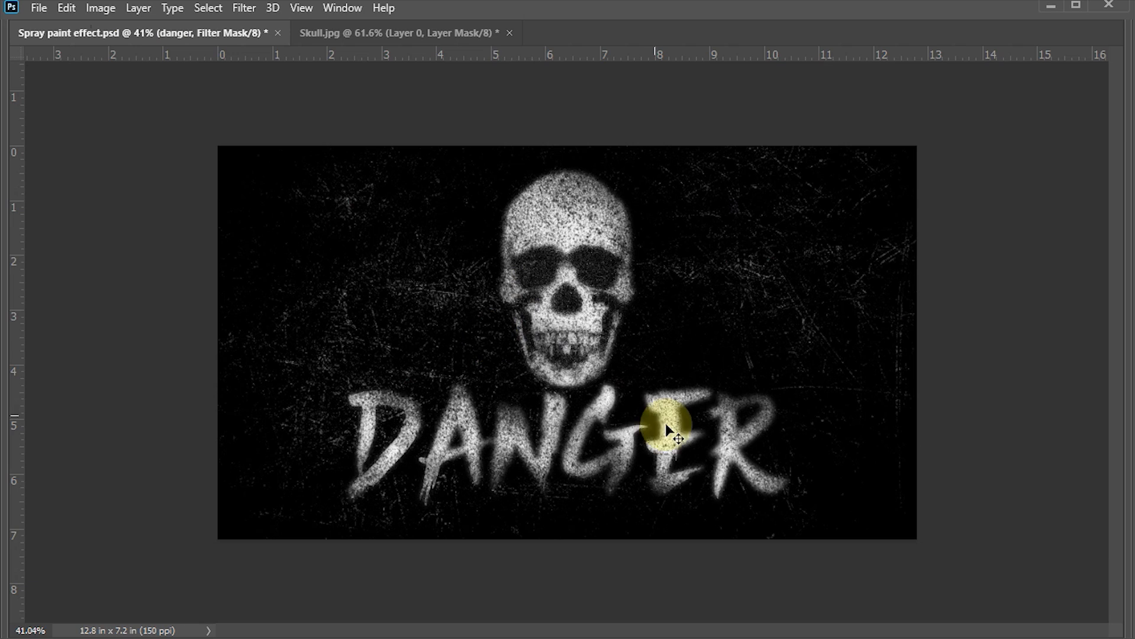
key(ctrl+0)
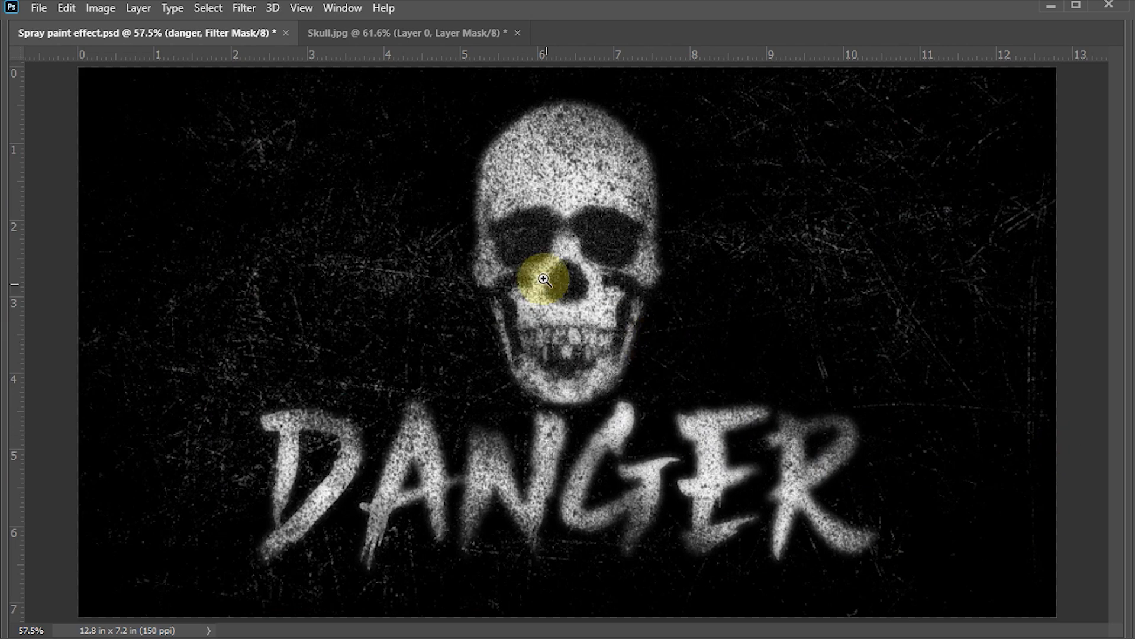
scroll(556, 296, up, 3)
scroll(600, 351, down, 3)
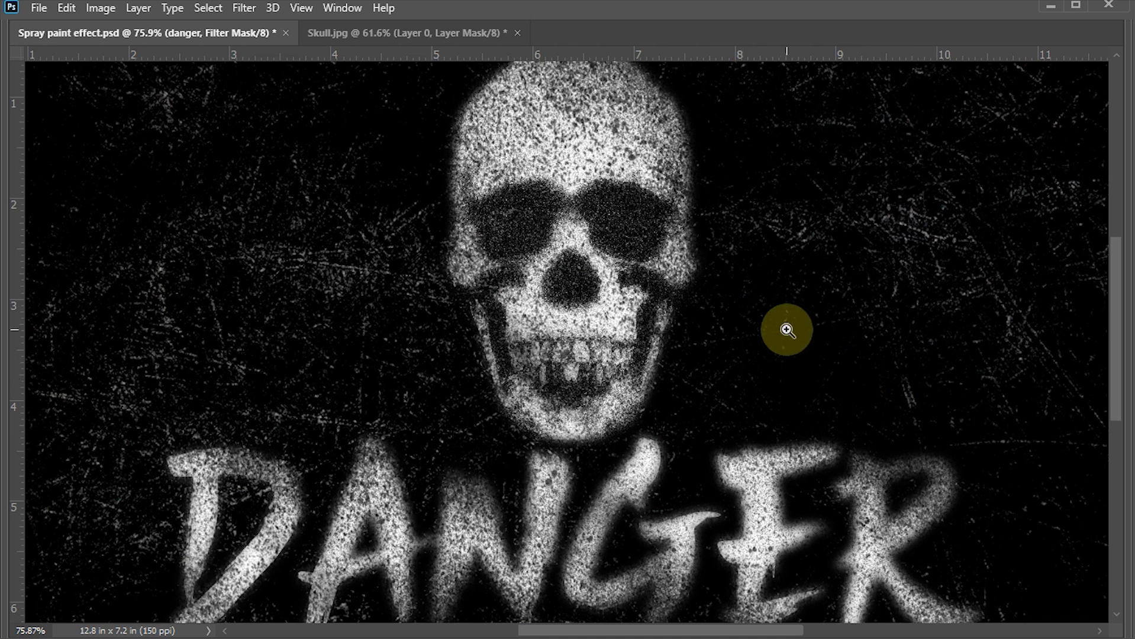
scroll(820, 331, down, 3)
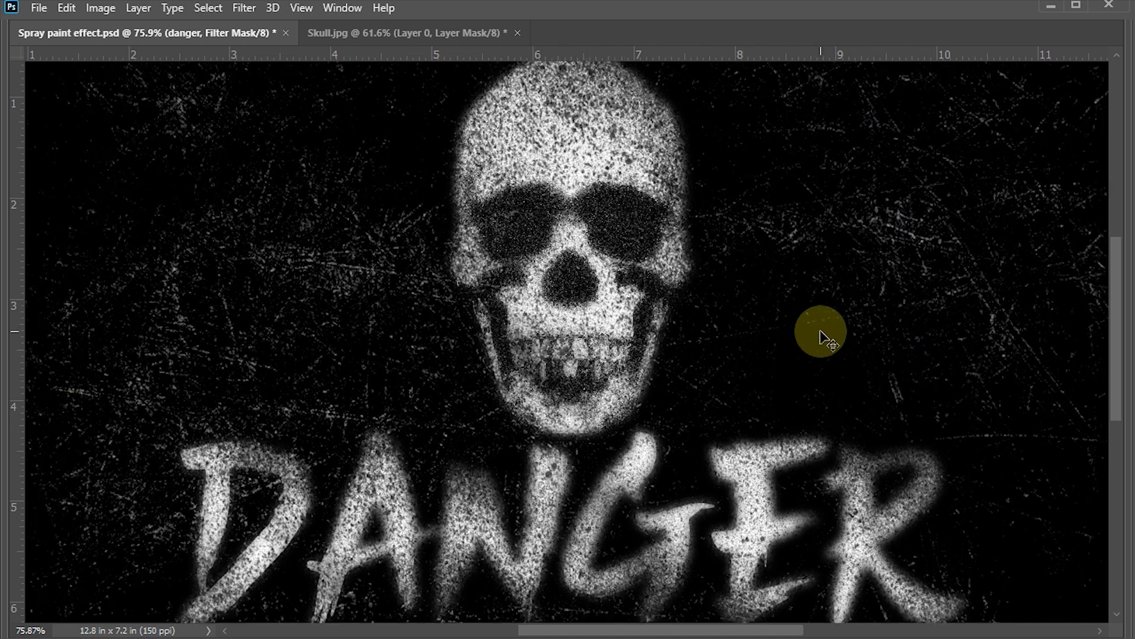